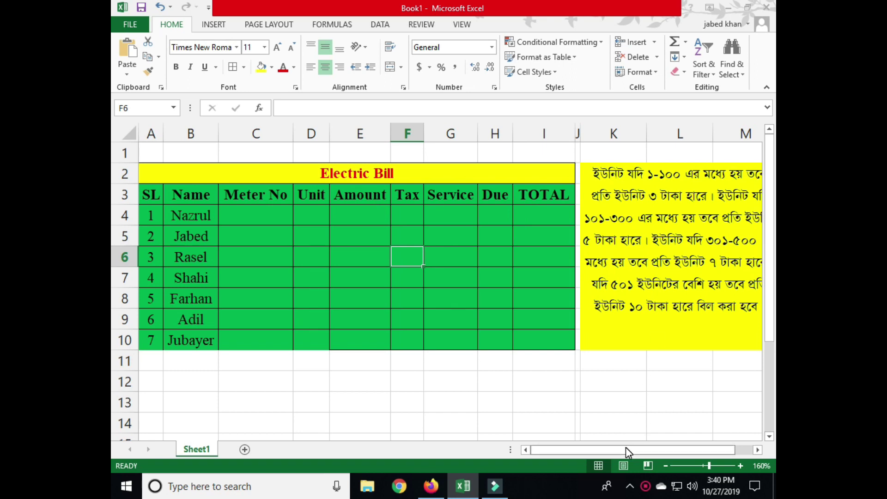
- Review the billing rules text, then select E4 and start editing its formula in the formula bar
drag(626, 448, 642, 446)
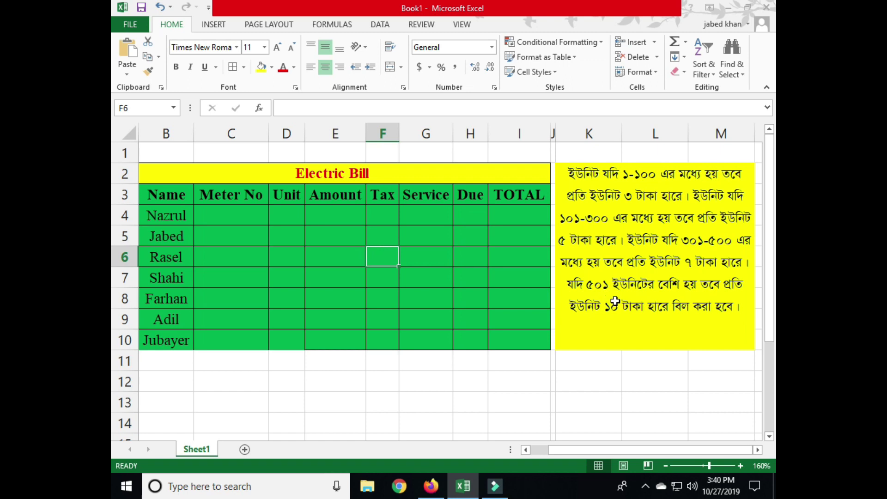
click(642, 310)
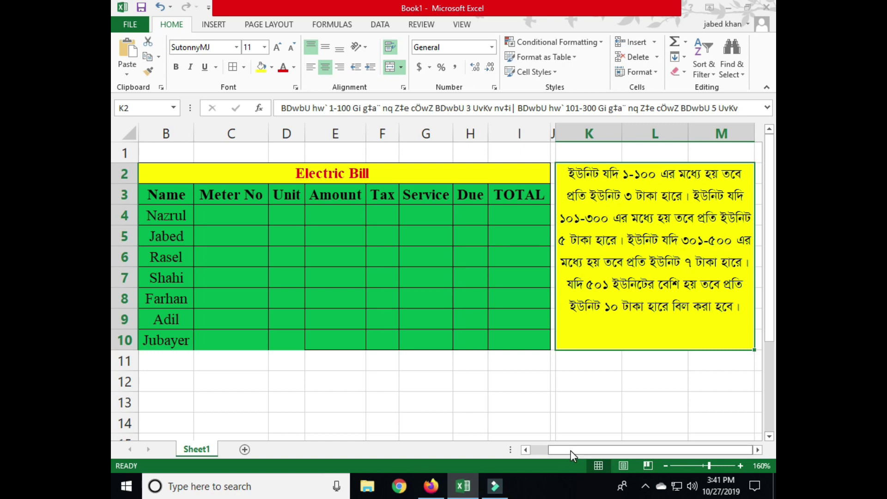
click(387, 233)
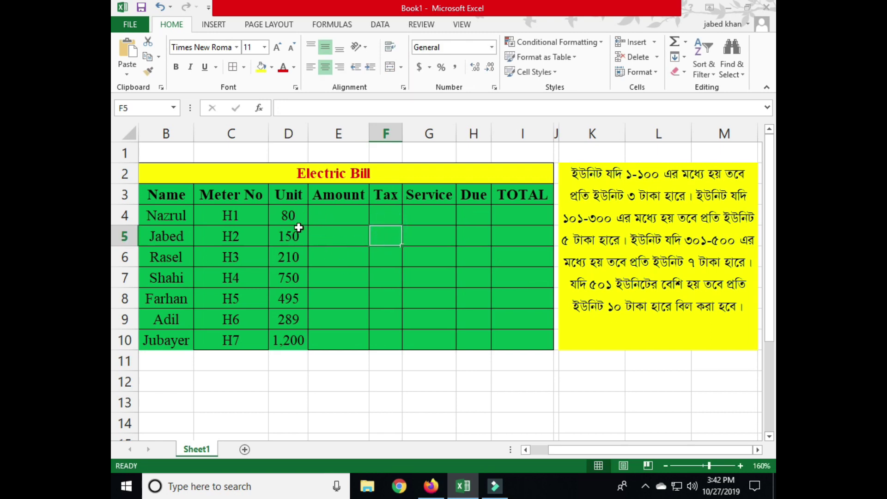
click(344, 212)
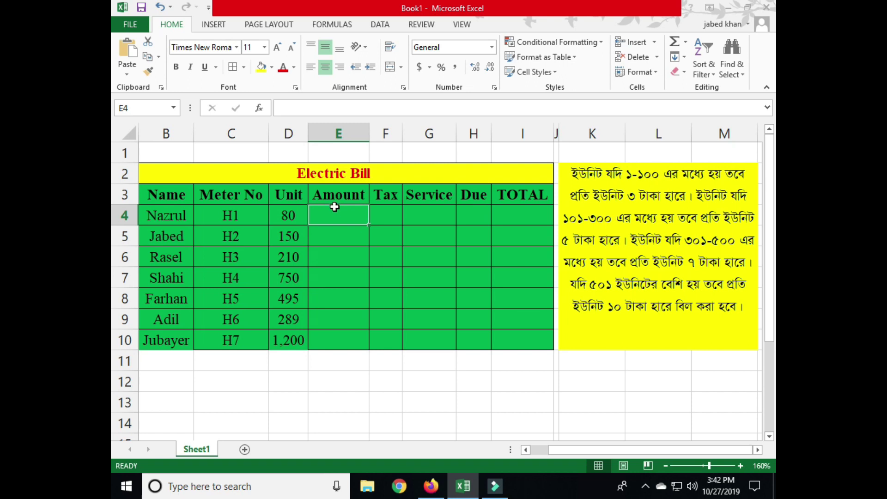
click(325, 109)
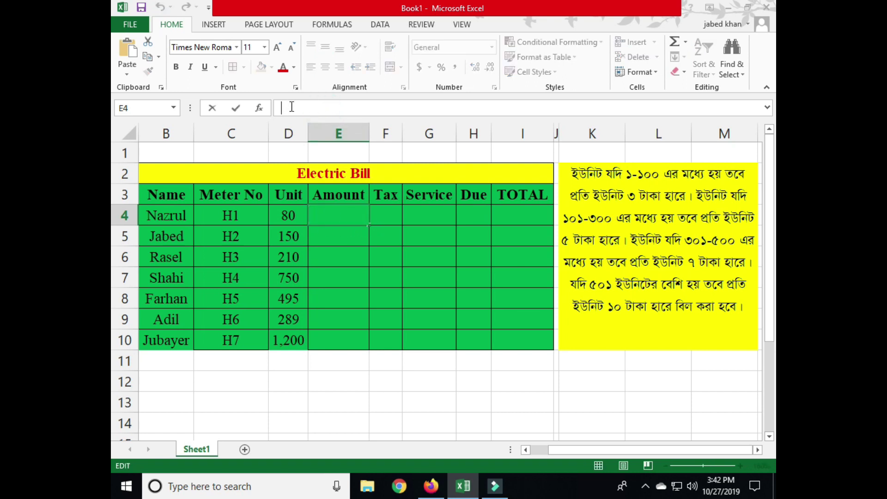
- Start E4's Amount formula as =if(D4<=100, referencing cell D4 for the test
click(292, 106)
text(=if)
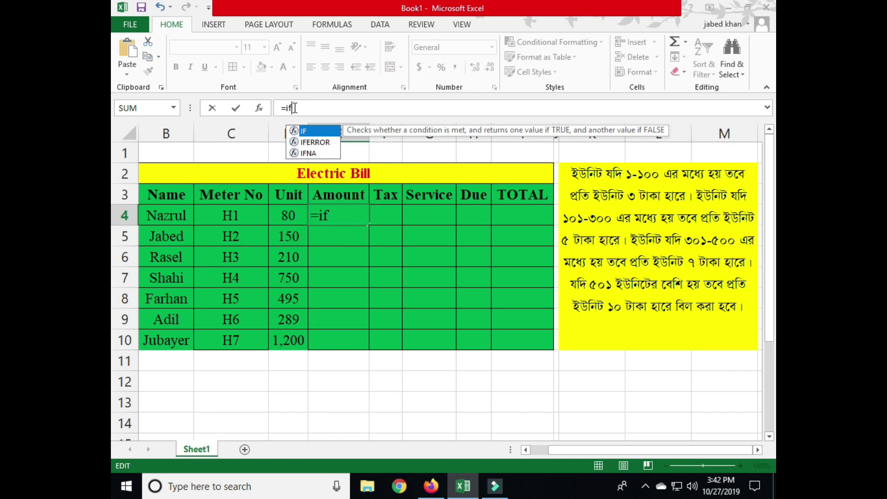
text(()
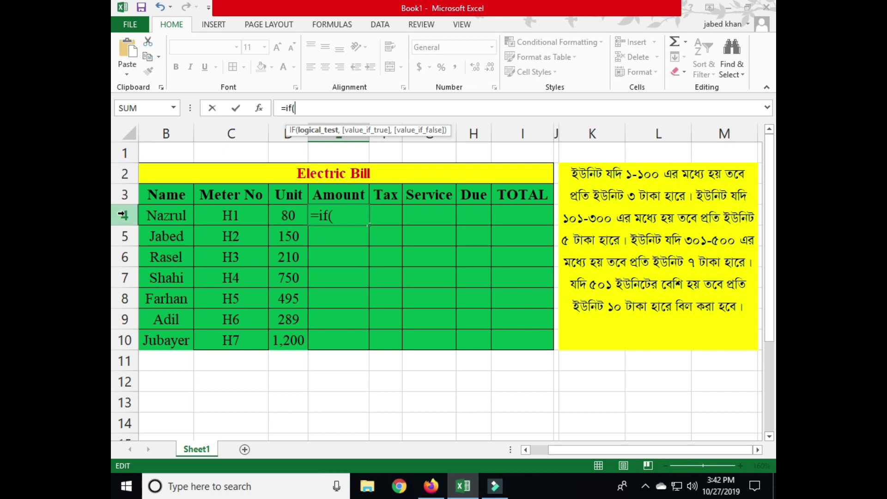
click(288, 216)
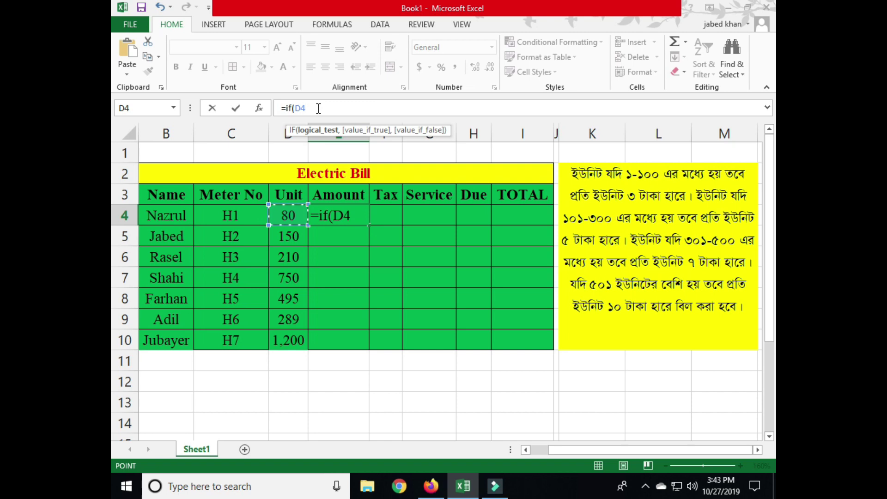
text(<100)
click(315, 108)
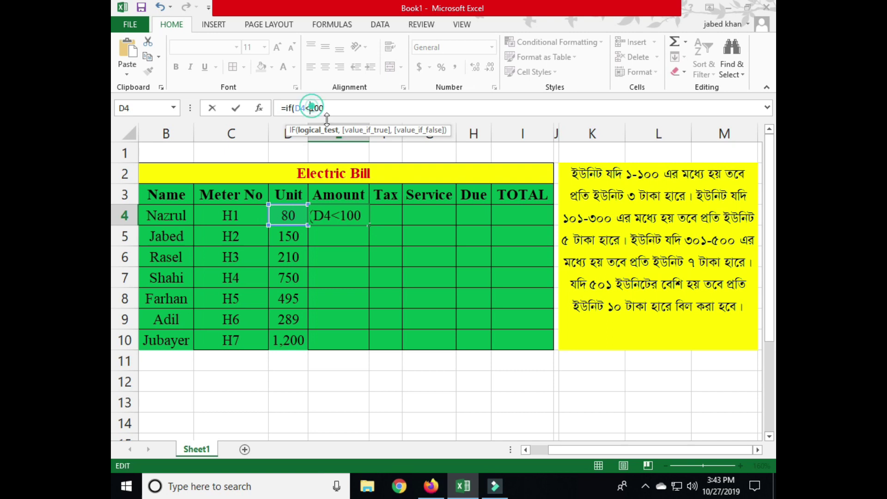
text(=)
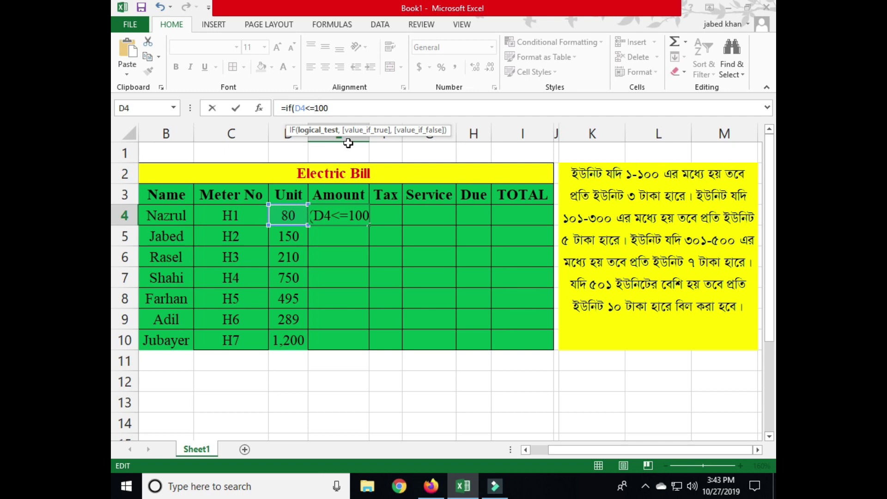
click(334, 108)
- Finish E4's formula as =if(D4<=100,d4*3) and enter it, giving 240
click(313, 107)
text(,)
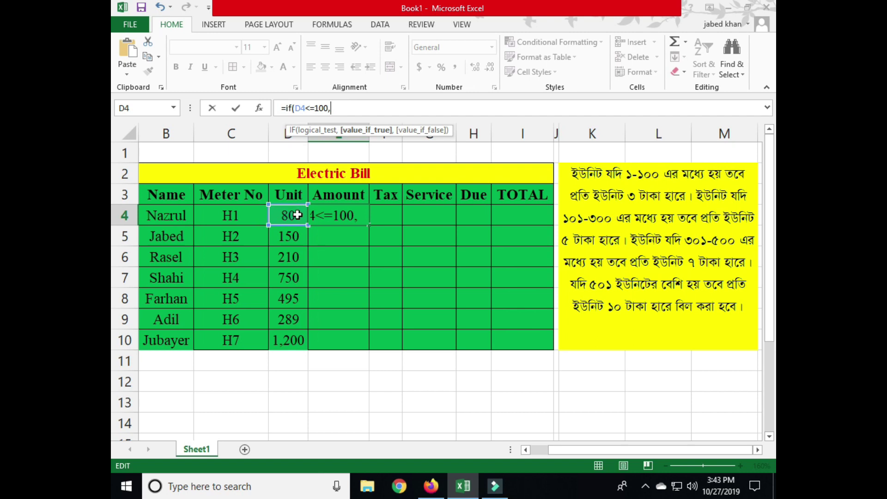
text(d4*3)
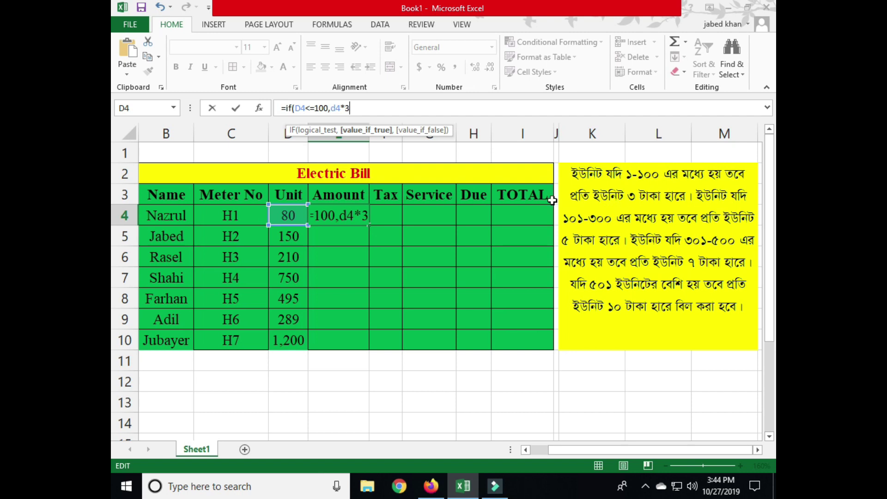
text())
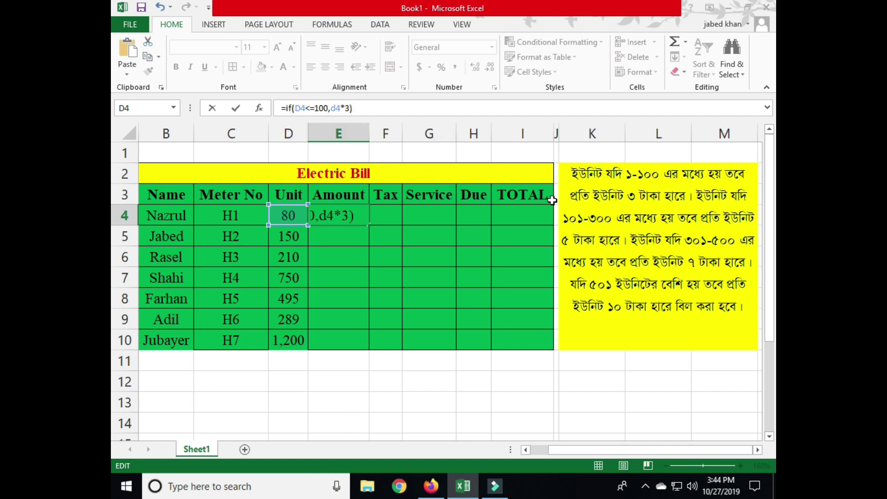
key(Return)
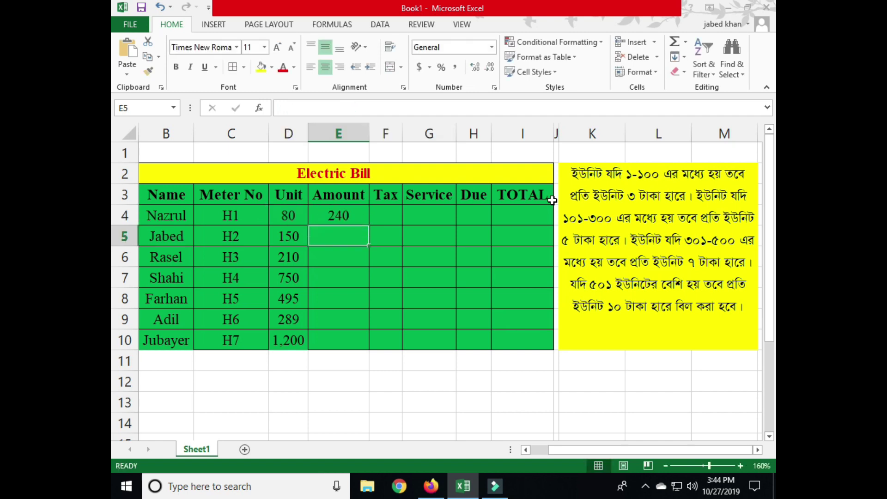
click(331, 221)
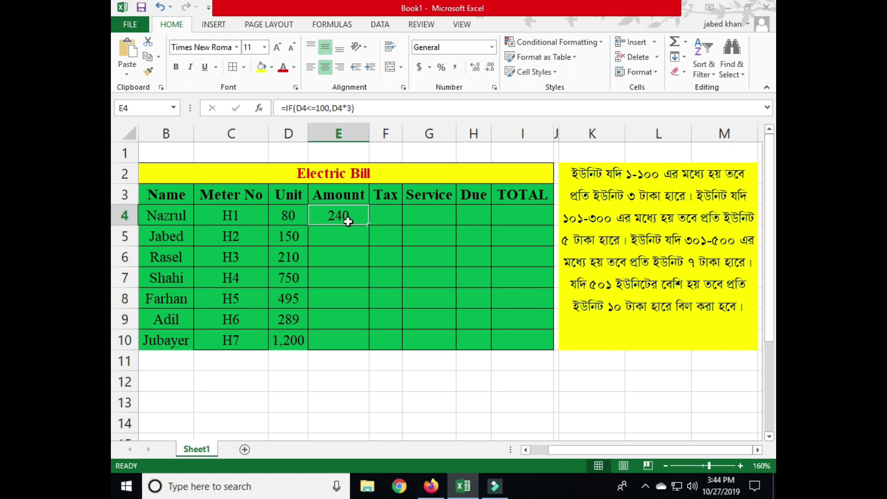
click(291, 220)
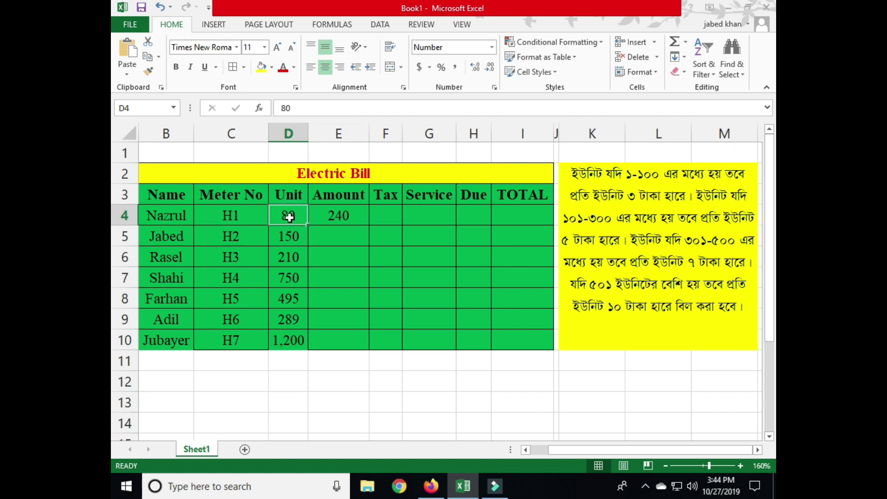
text(1520)
key(BackSpace)
key(BackSpace)
text(0)
click(321, 280)
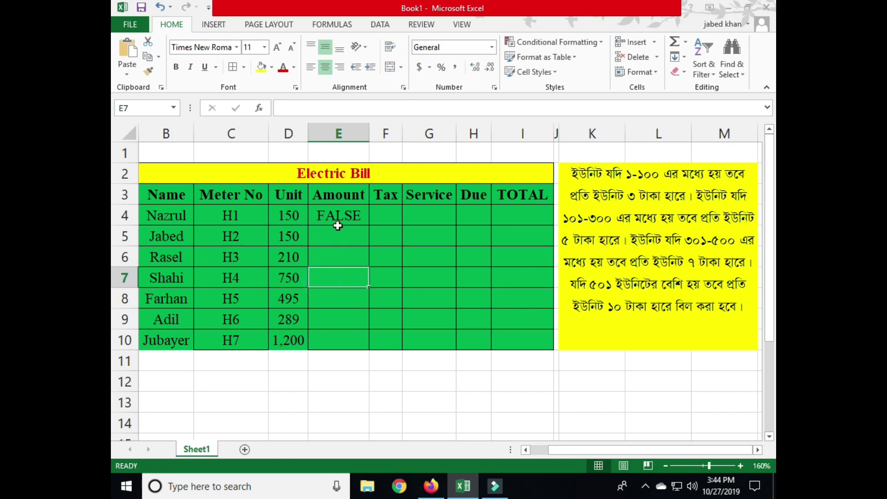
click(348, 216)
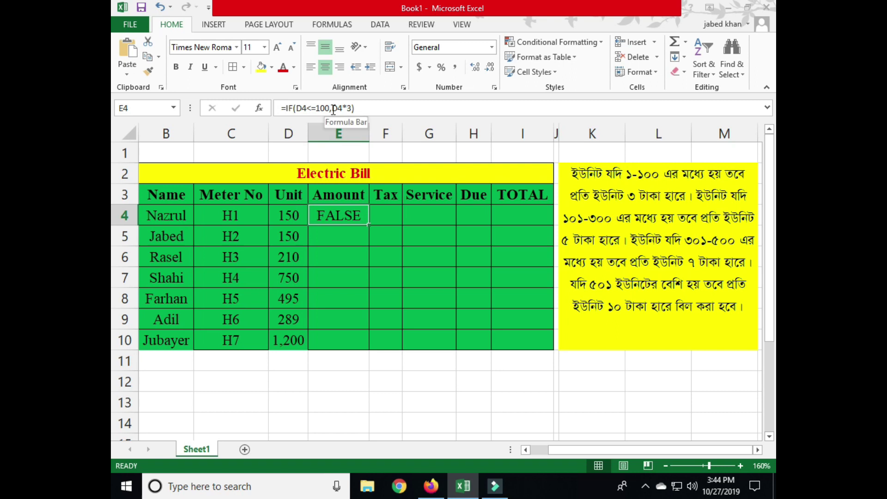
click(296, 214)
text(80)
click(312, 240)
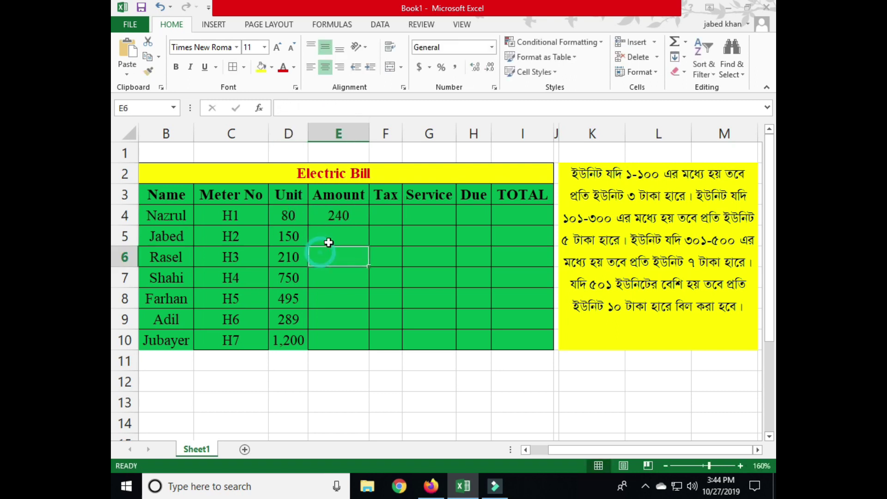
- Reopen E4's formula, replace its closing parenthesis with a comma, and select IF(D4<=100,D4*3,
click(337, 215)
click(361, 111)
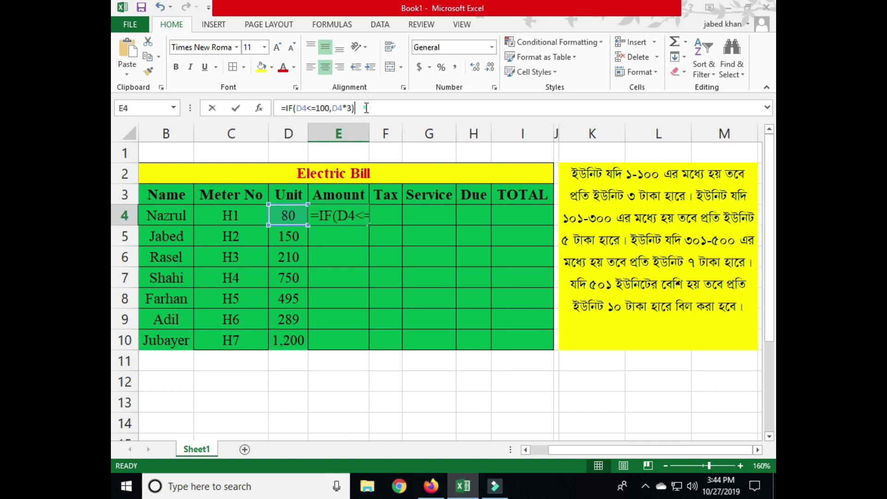
key(BackSpace)
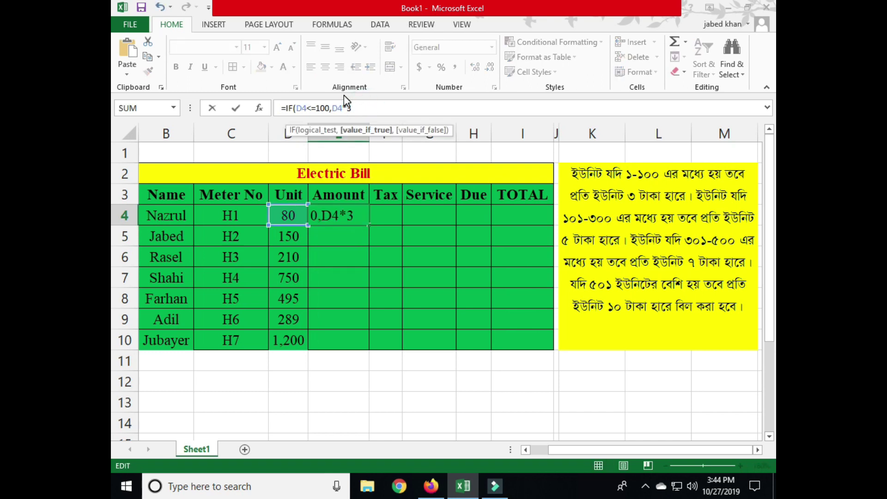
text(,)
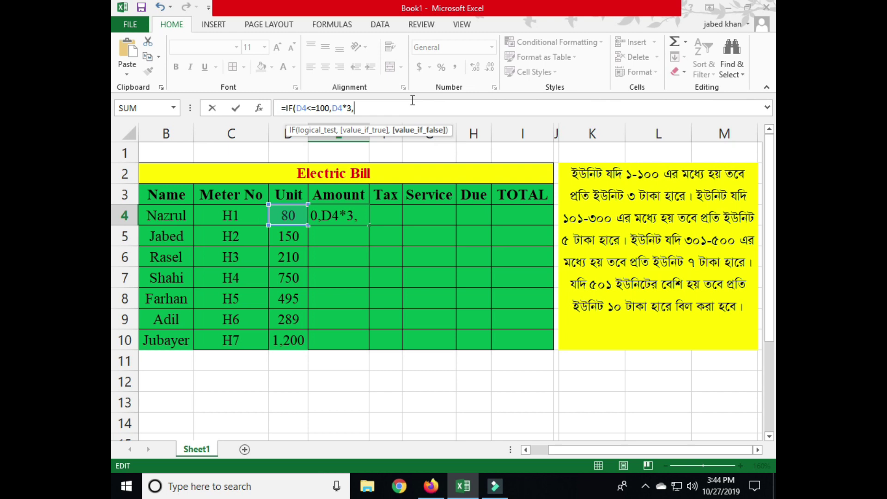
click(306, 108)
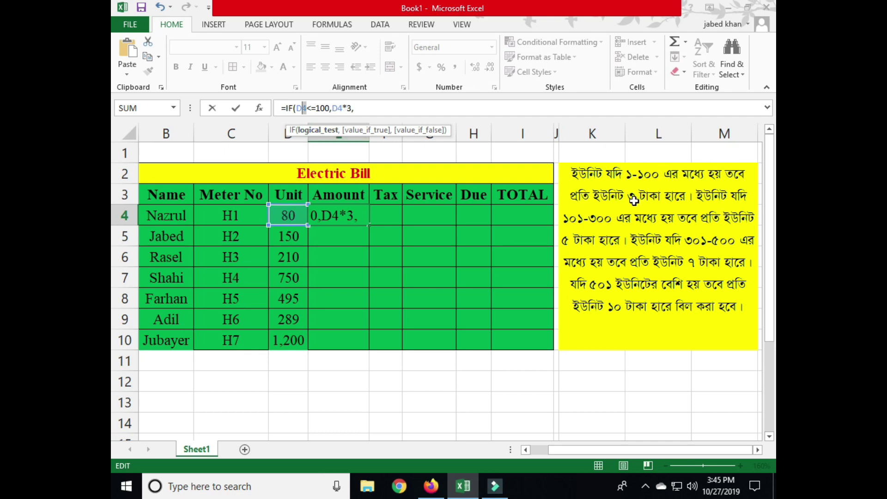
click(371, 108)
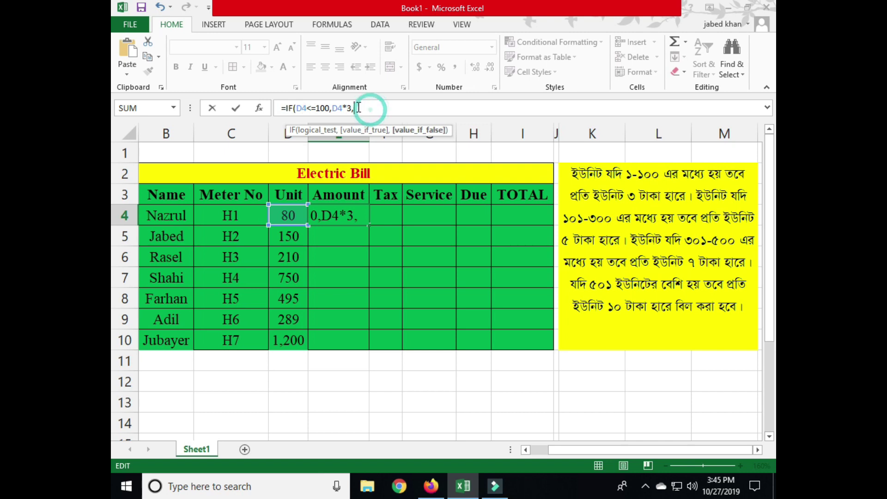
drag(353, 108, 287, 111)
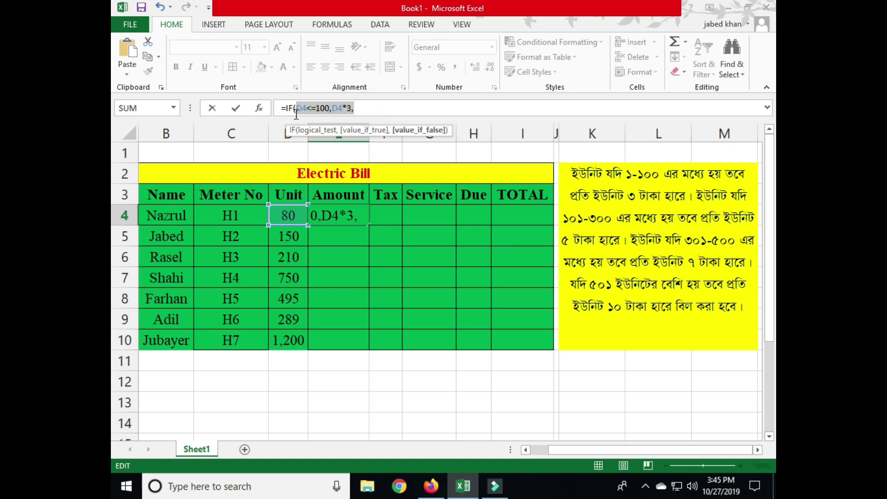
- Copy IF(D4<=100,D4*3, and paste it three more times at the formula's end, removing the trailing comma
right_click(311, 109)
key(Escape)
click(367, 108)
right_click(369, 108)
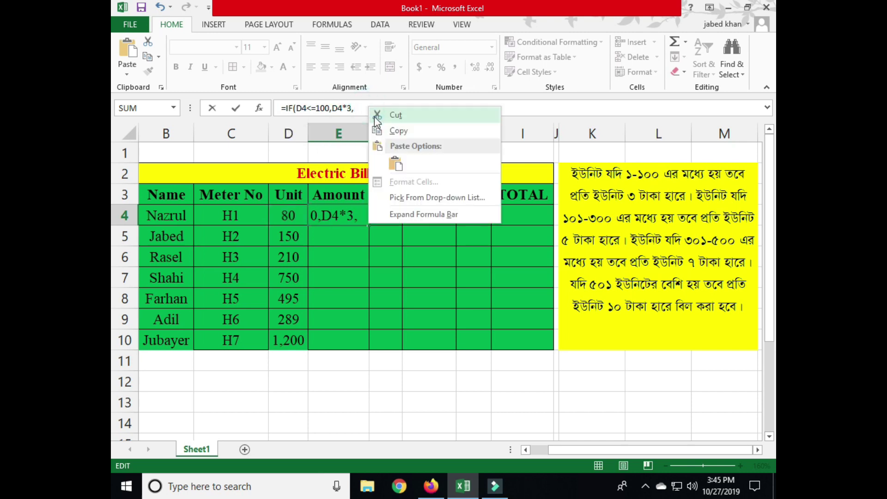
click(396, 163)
right_click(436, 110)
click(464, 168)
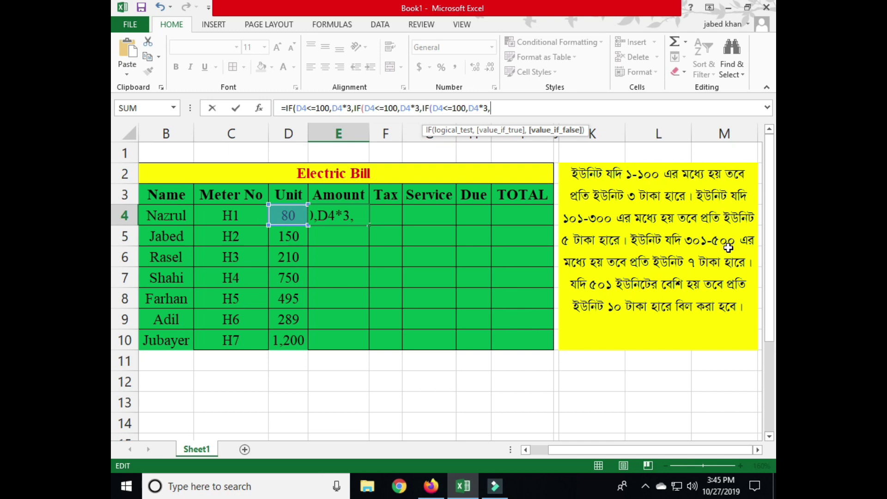
right_click(519, 105)
click(536, 159)
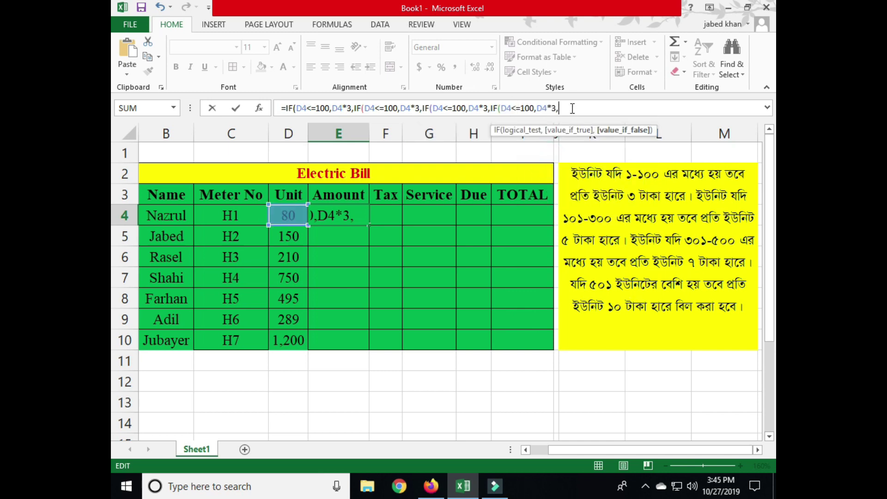
key(BackSpace)
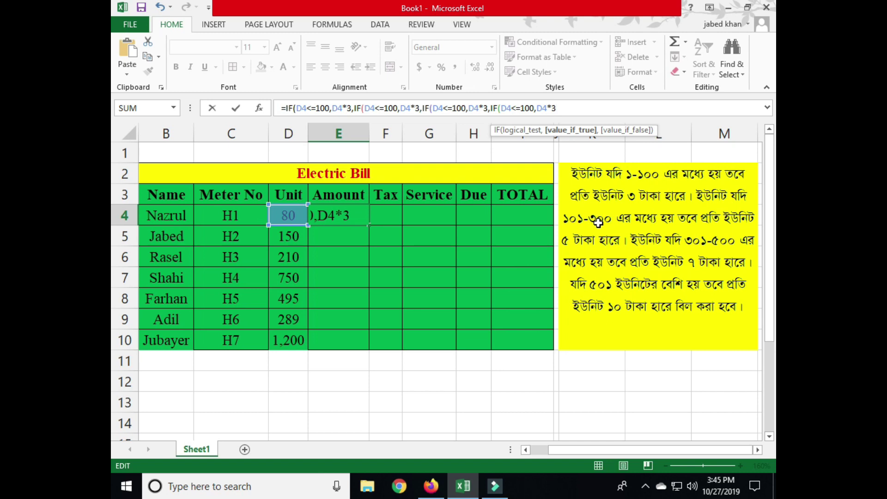
- Change the nested IF limits to 300 and 500, and make the last test D4>=500
click(386, 108)
key(BackSpace)
text(3,IF(D4<=3)
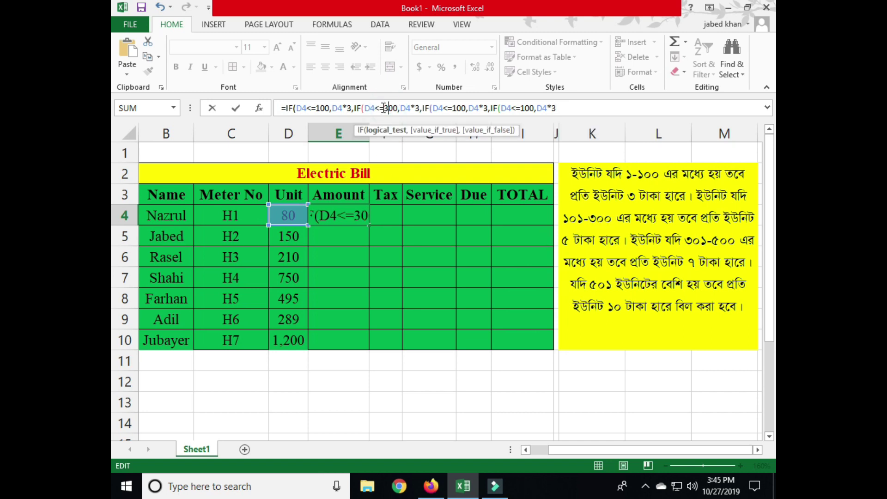
click(453, 108)
text(3)
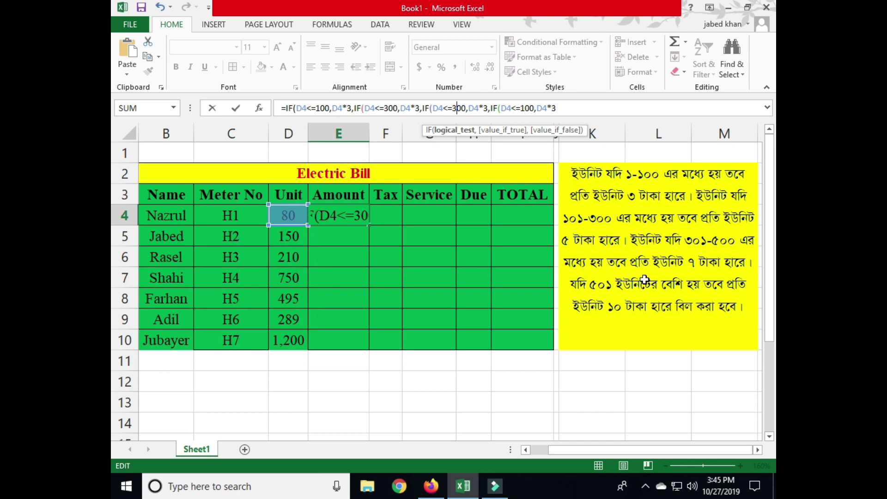
key(BackSpace)
text(5)
click(521, 108)
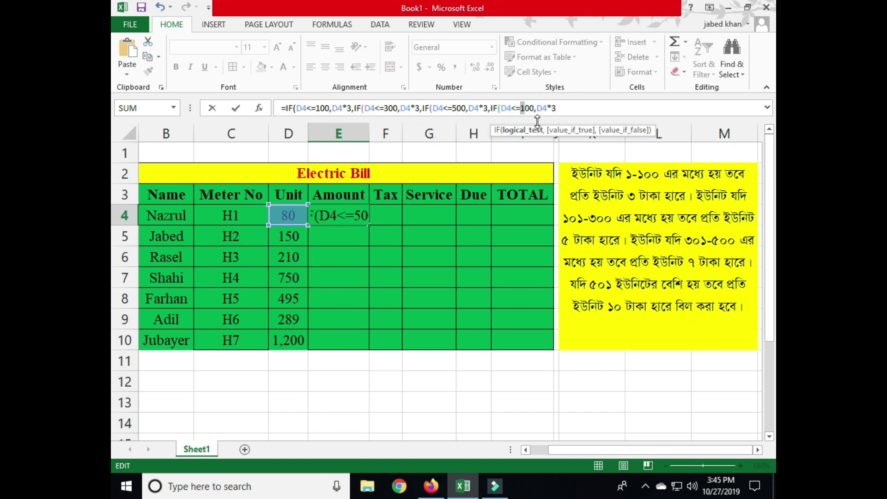
text(5)
click(513, 107)
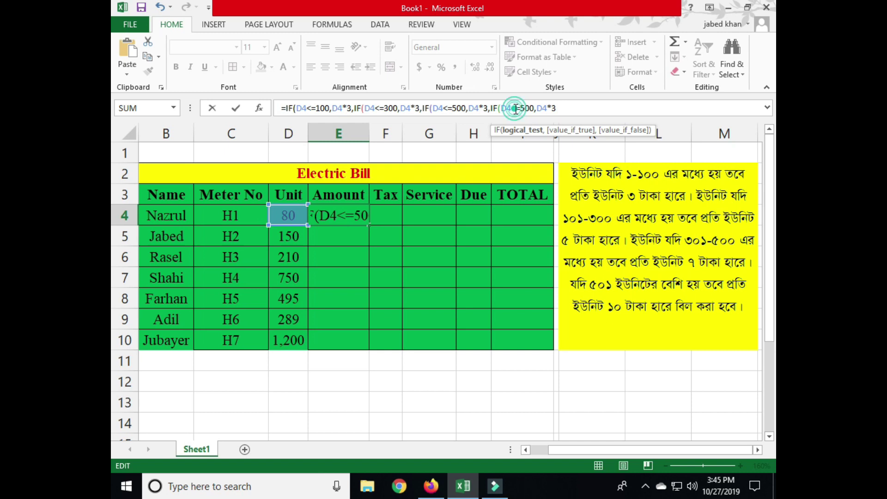
text(>)
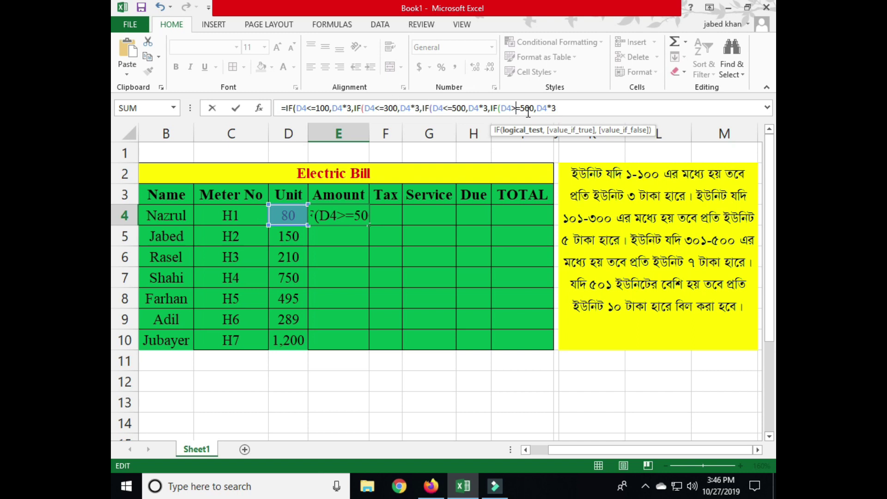
drag(533, 108, 497, 107)
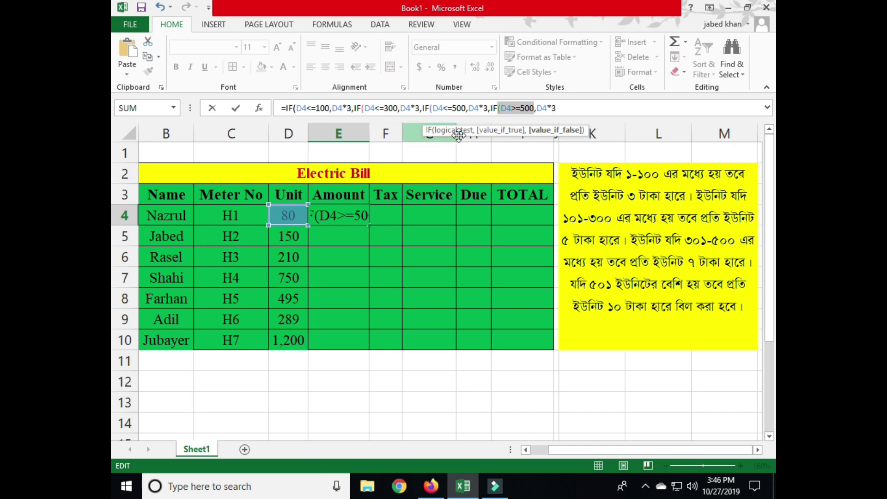
click(549, 108)
drag(467, 108, 433, 107)
click(553, 109)
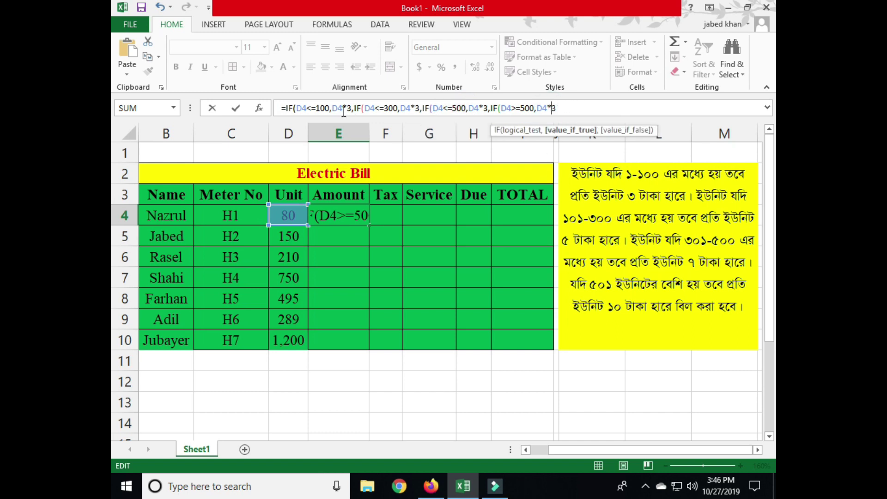
- Set the nested rates to 5, 7 and 10, close all parentheses, and enter the formula
click(418, 108)
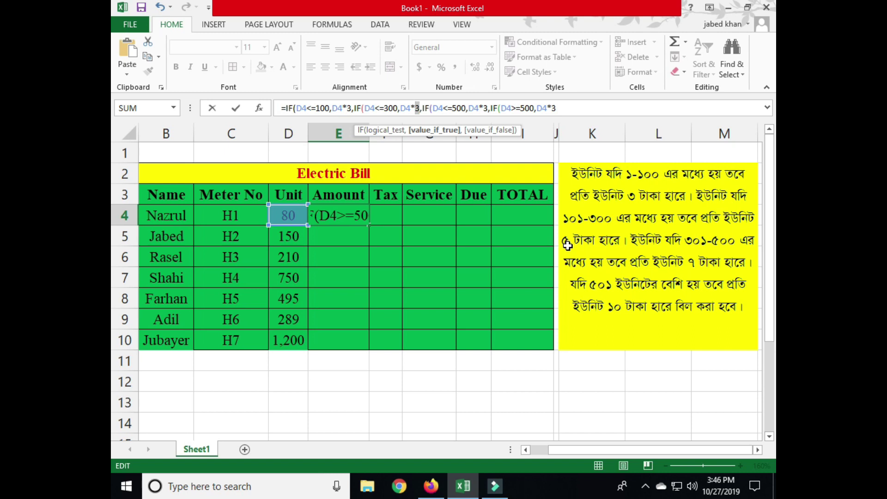
text(5)
double_click(485, 107)
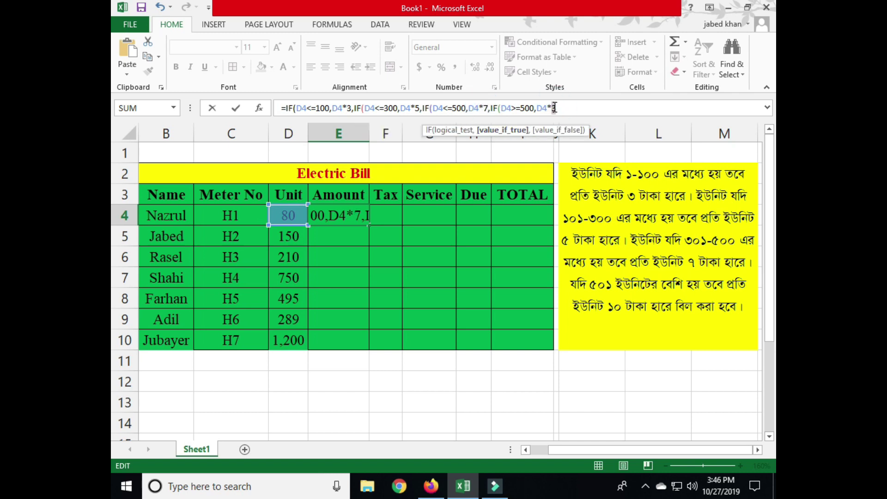
double_click(555, 108)
text(10)
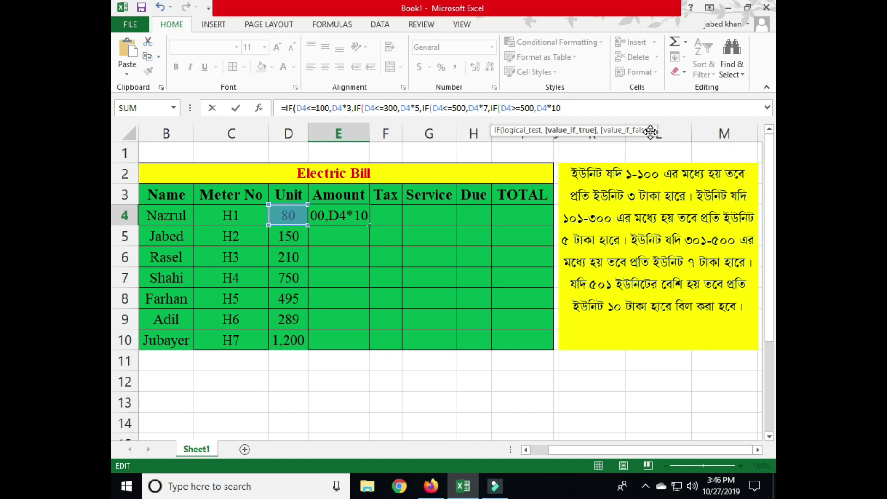
text())))
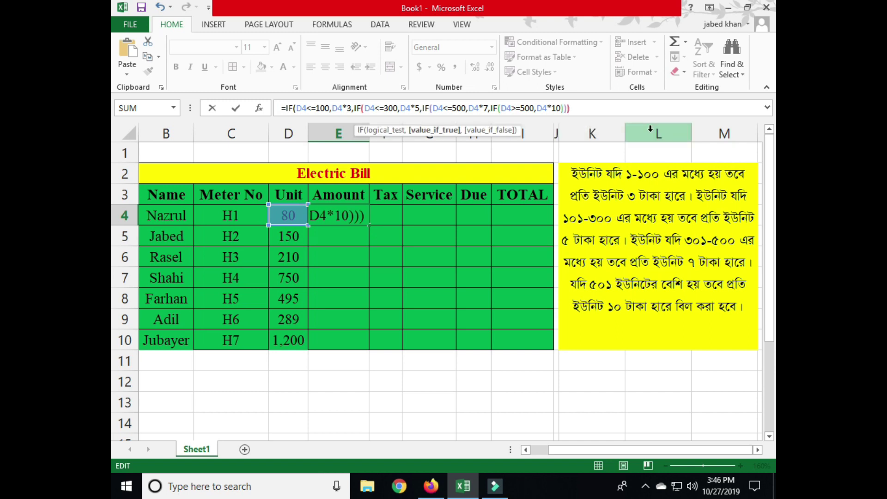
text())
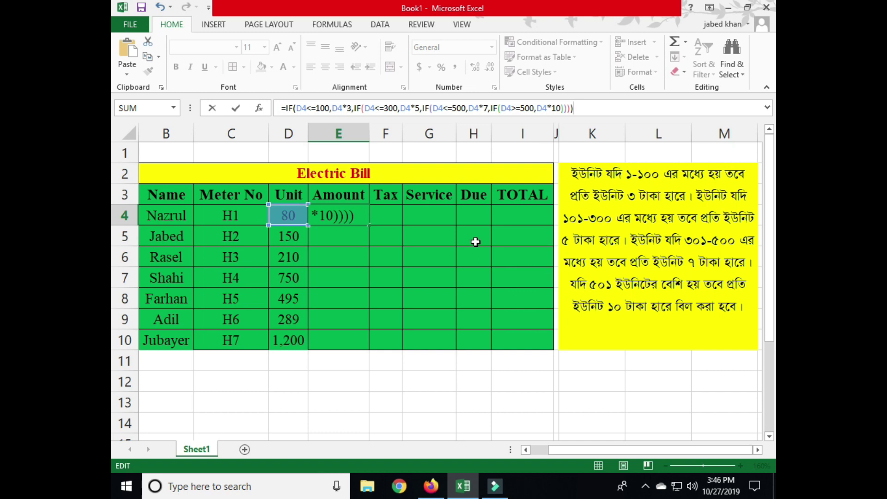
key(Return)
- Fill E4's nested IF down to E10 and check the copied formulas, showing 240 through 12000
click(347, 212)
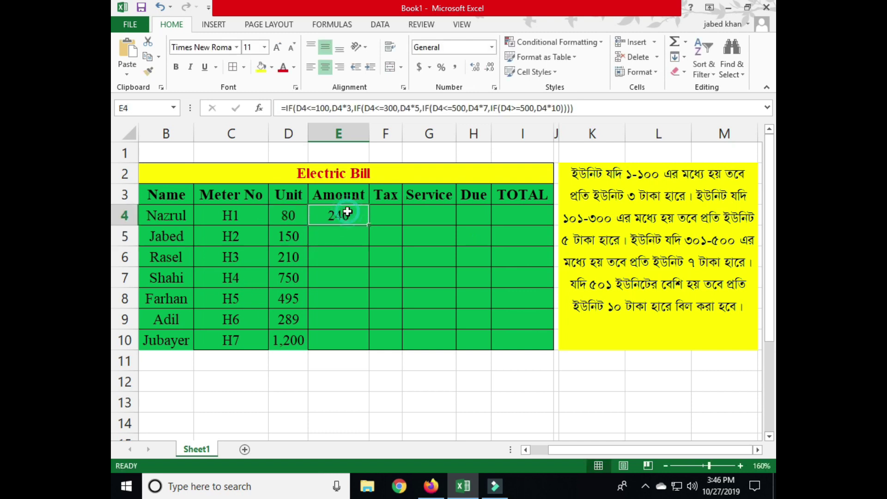
drag(369, 226, 367, 351)
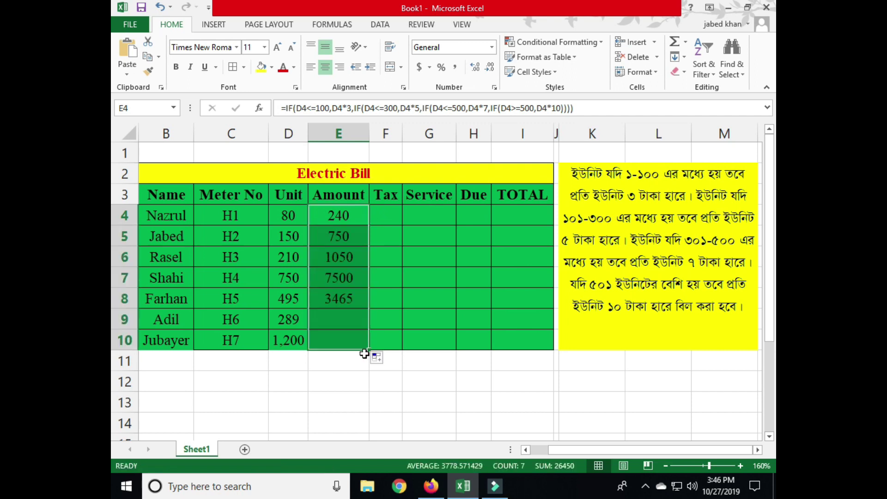
click(351, 376)
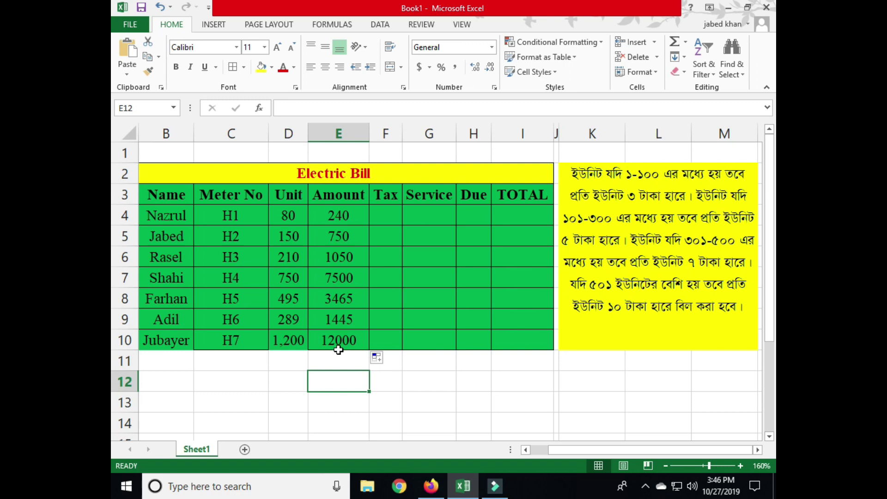
click(339, 341)
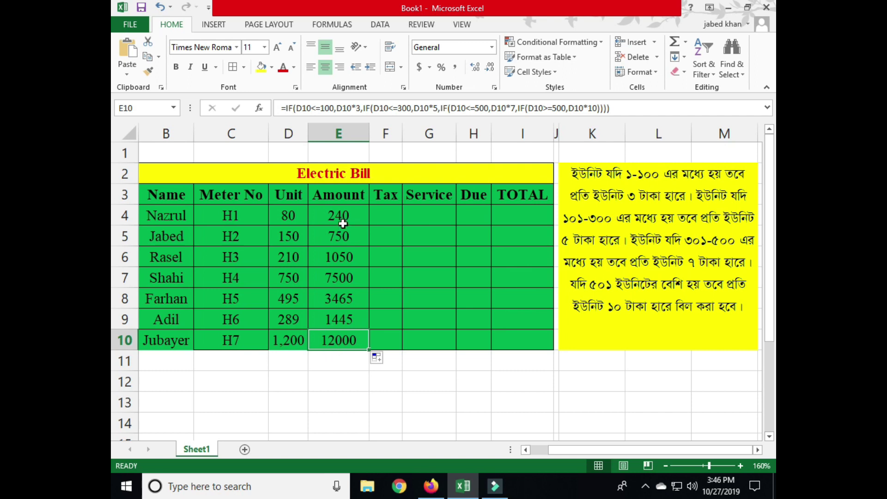
click(293, 339)
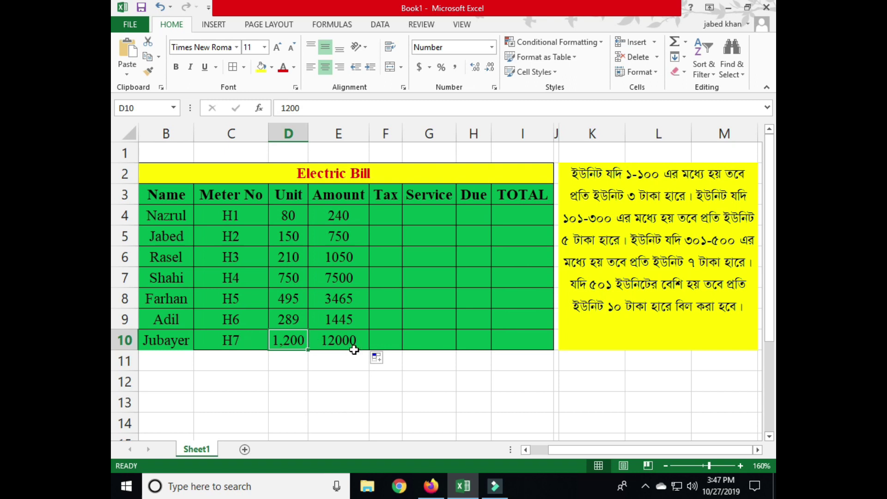
click(358, 216)
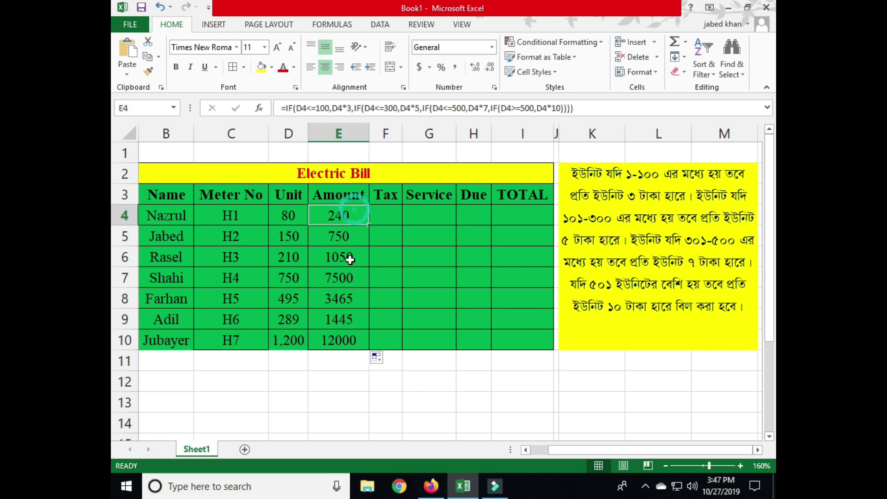
drag(358, 217, 349, 341)
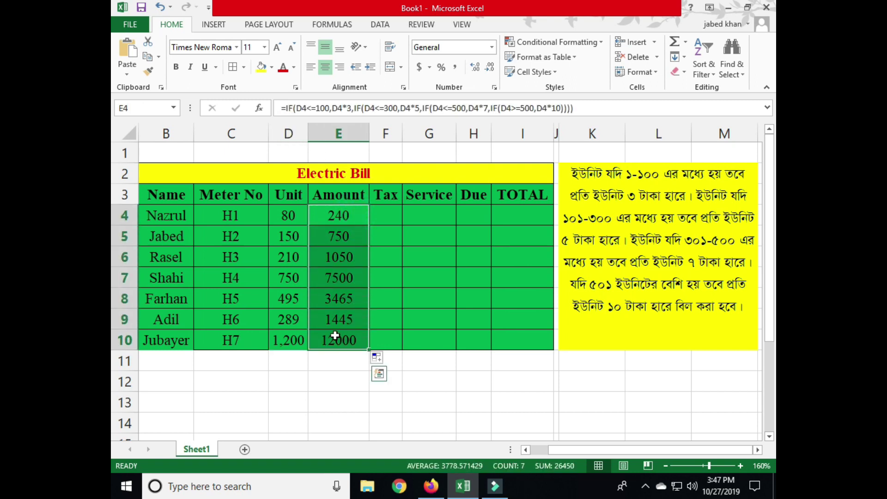
click(389, 219)
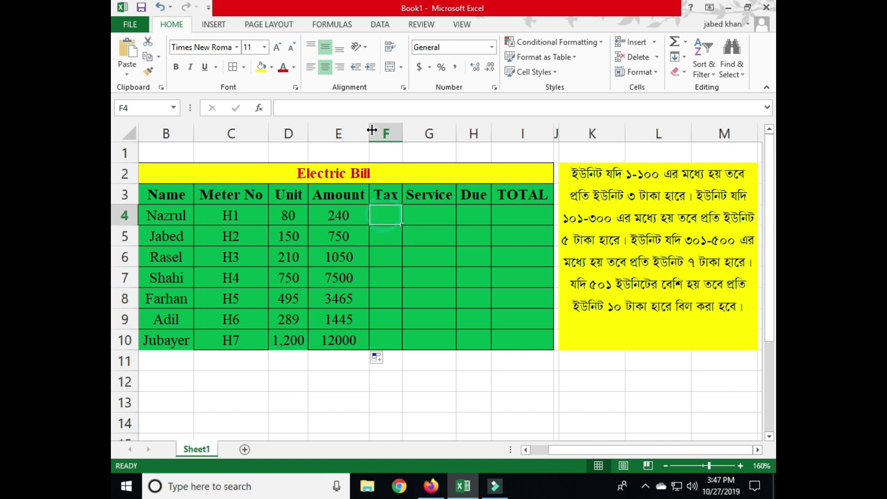
- Enter =E4*15% in F4 and fill it down to F10, giving 36 through 1800
text(=)
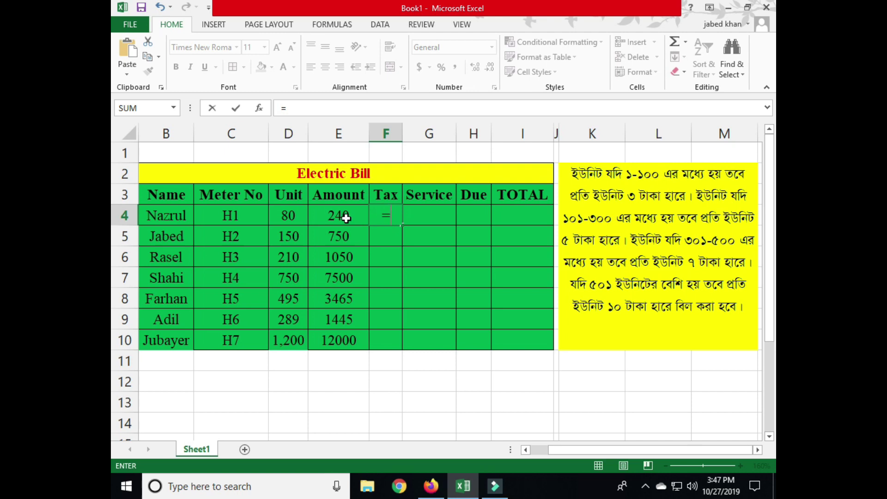
click(346, 218)
text(*15)
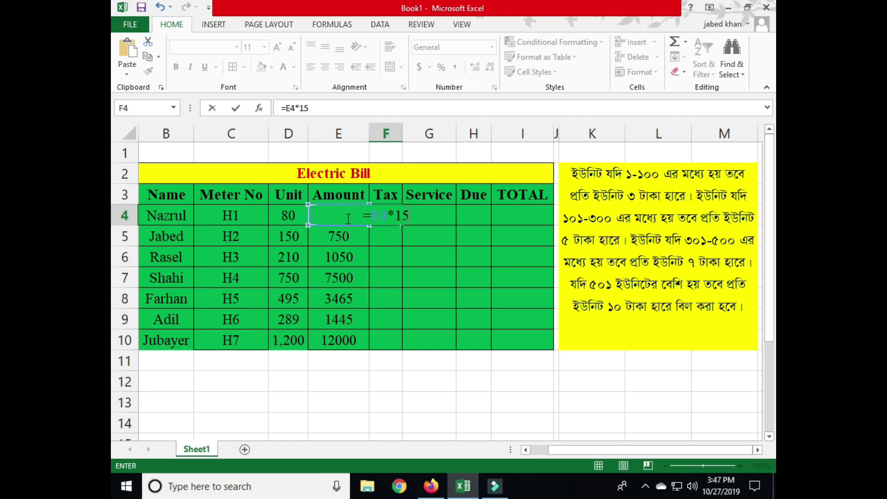
text(%)
click(355, 108)
key(Return)
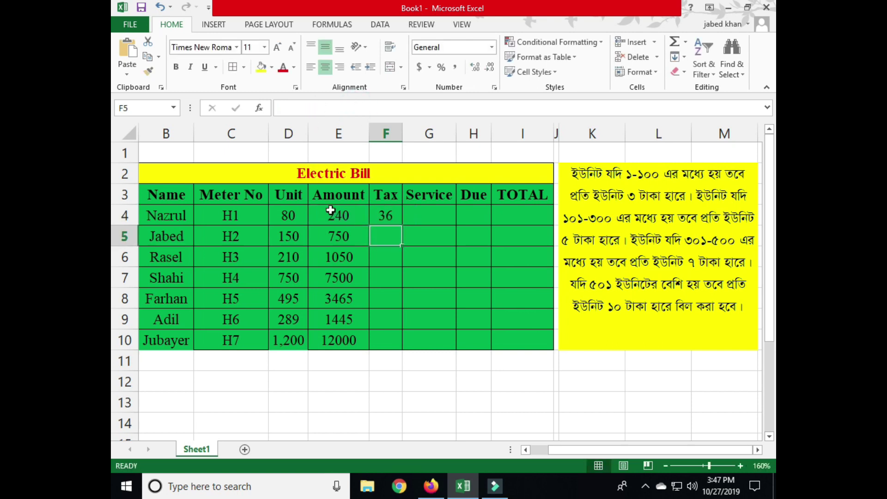
click(351, 218)
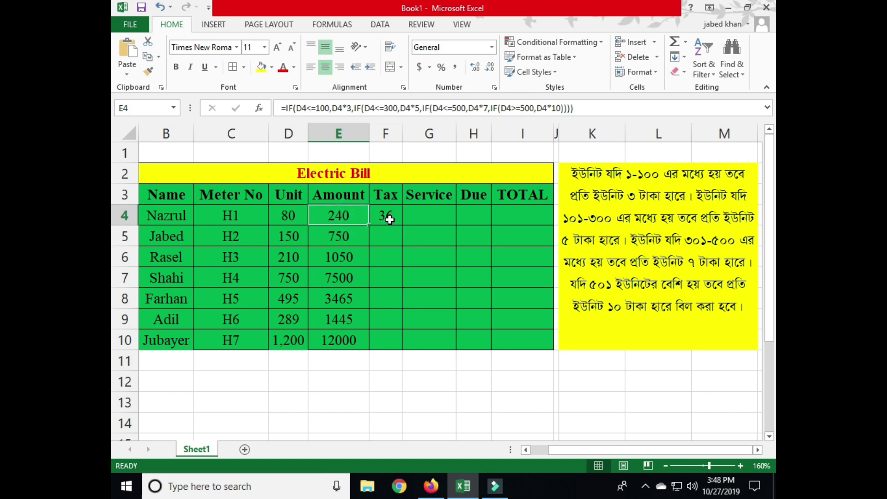
click(392, 219)
double_click(402, 226)
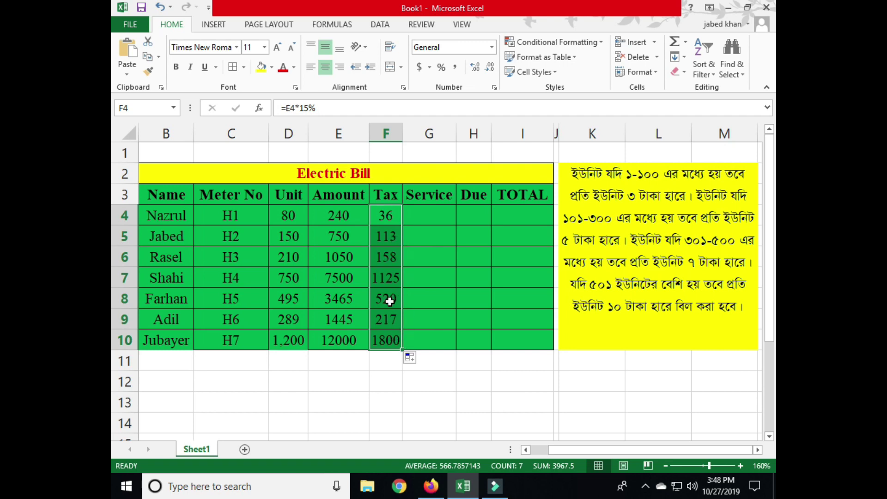
click(388, 215)
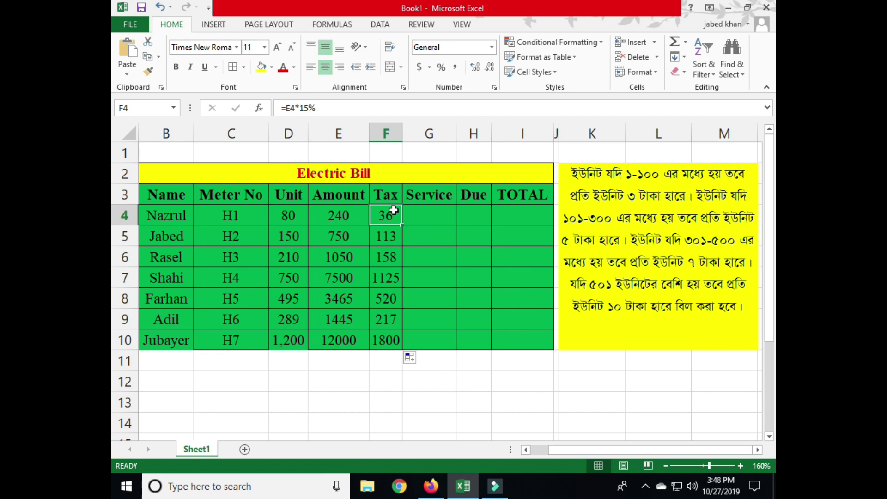
click(415, 215)
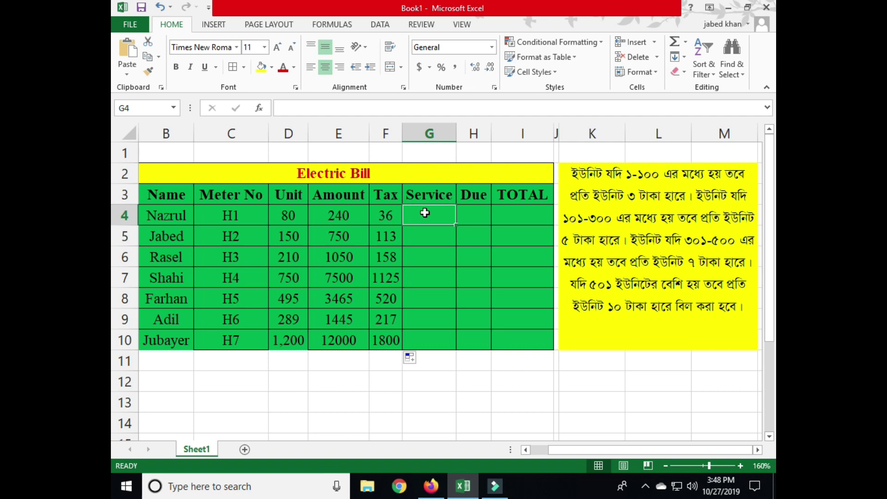
- Enter a Service charge of 30 in G4 and fill it down every customer row
text(30)
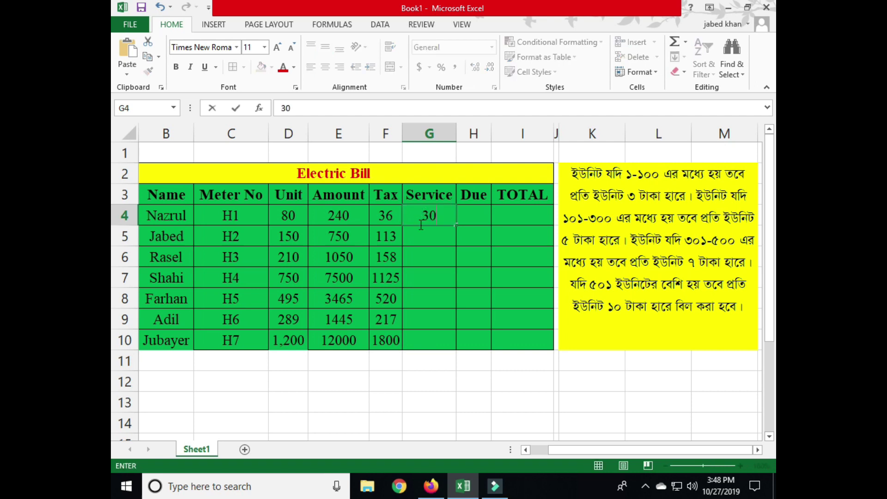
key(Return)
click(452, 220)
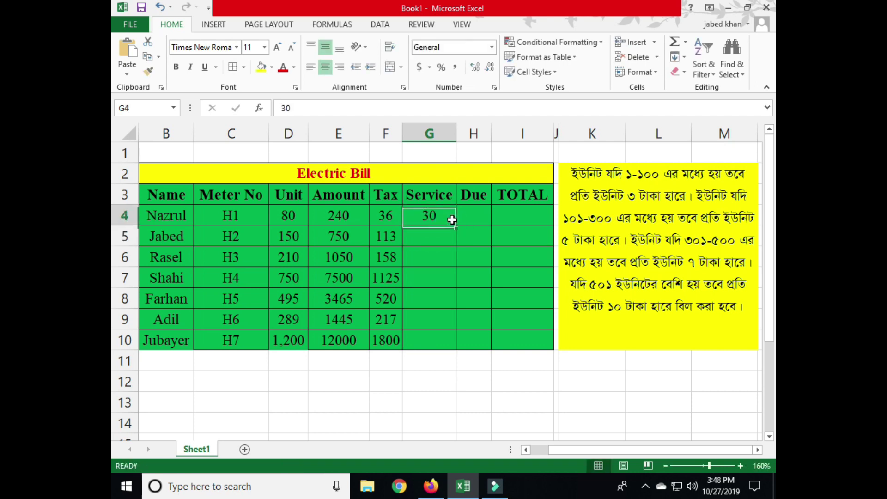
double_click(453, 221)
click(440, 372)
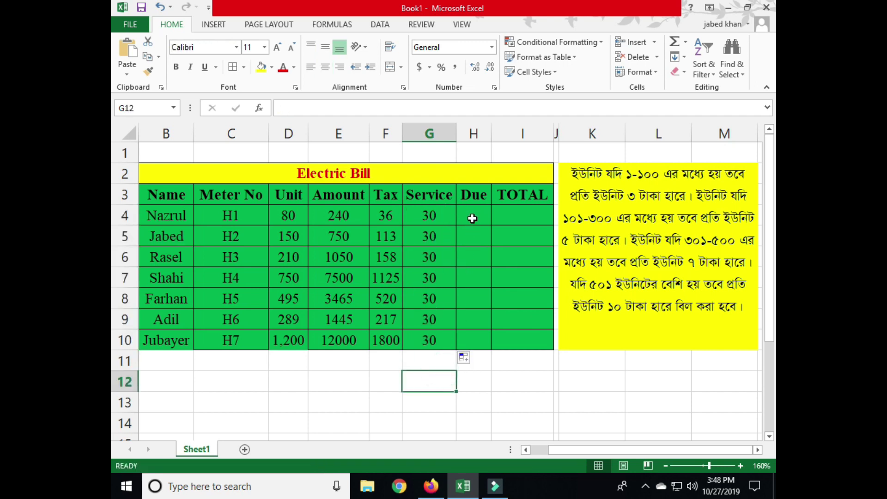
- Enter Due amounts 250 in H4, 620 in H6 and 470 in H9
click(472, 218)
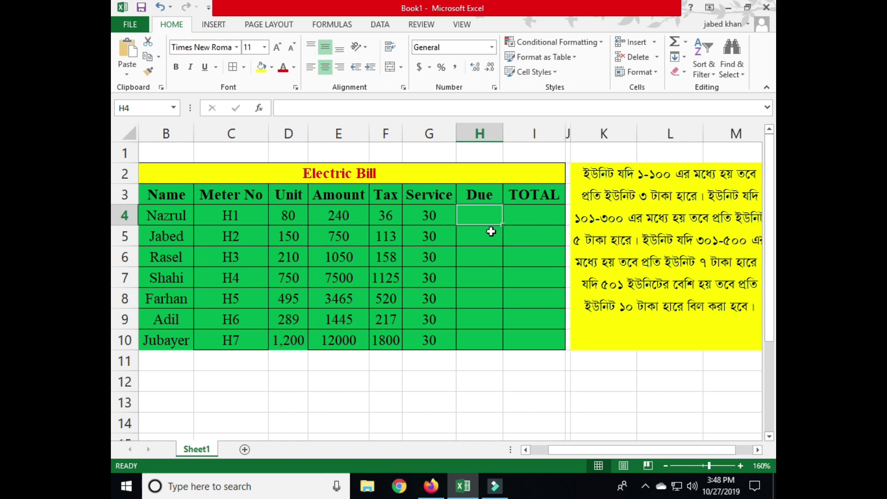
text(250)
click(477, 257)
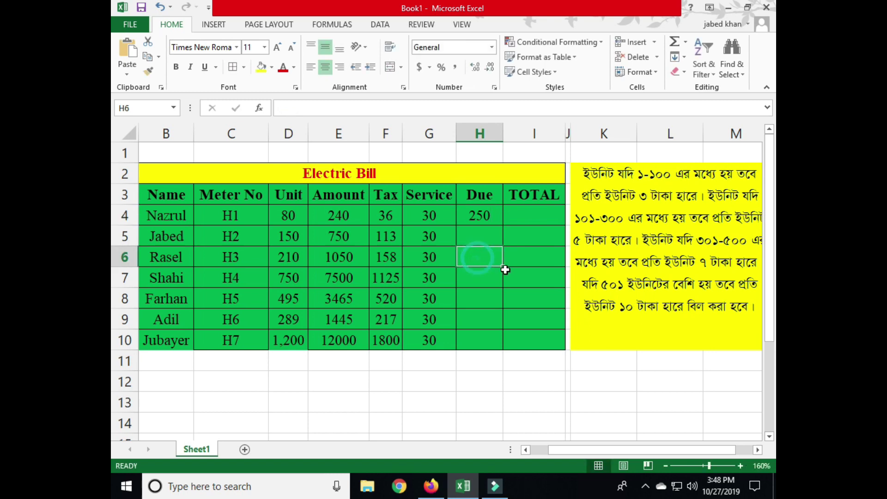
text(6)
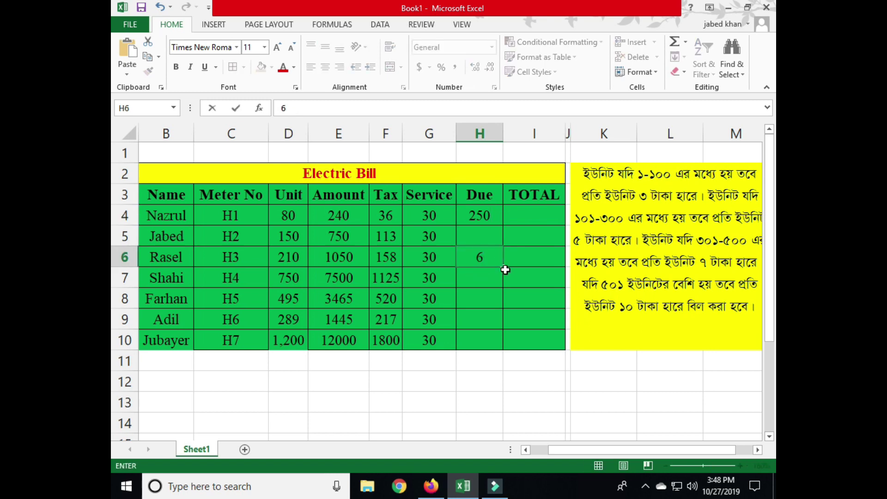
text(20)
click(481, 322)
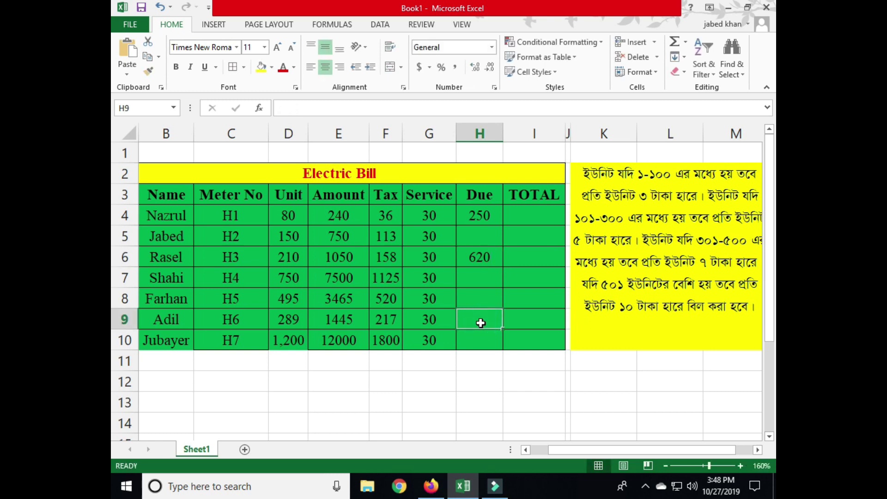
text(470)
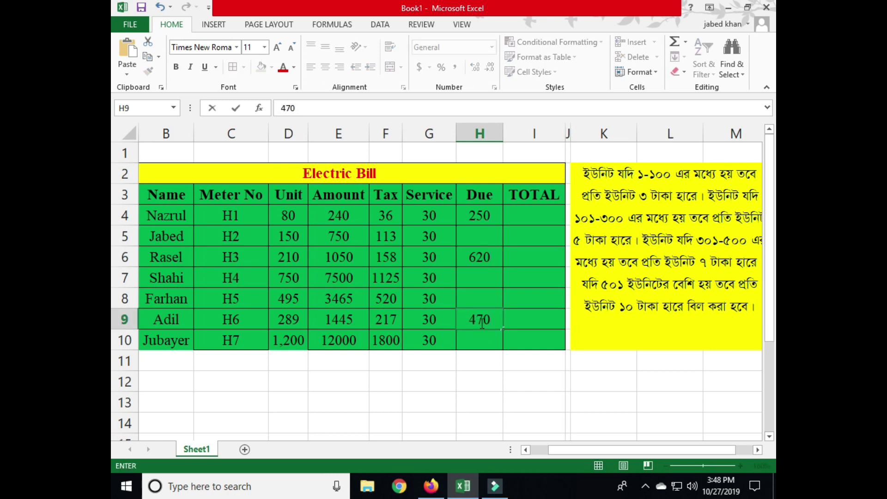
click(482, 340)
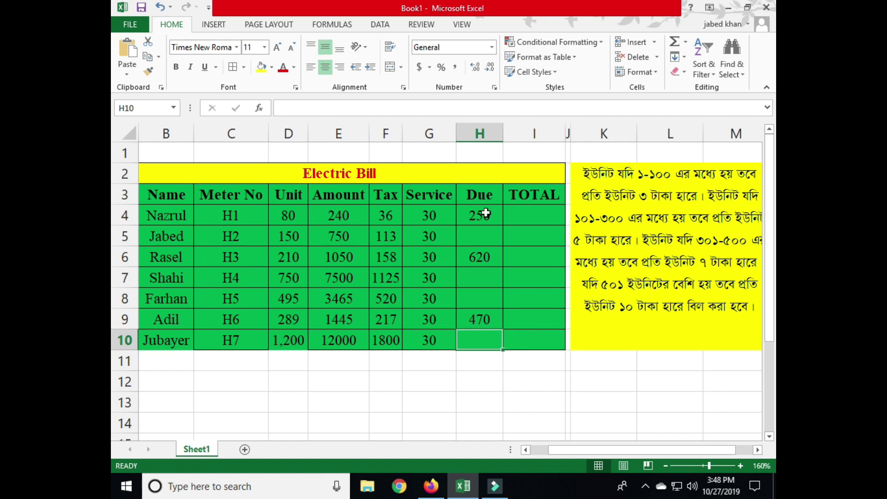
click(478, 237)
click(476, 277)
click(473, 301)
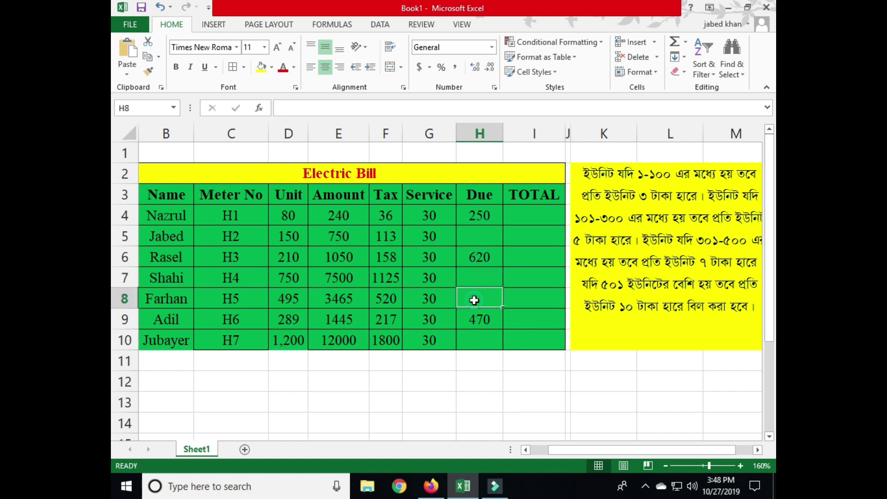
click(523, 219)
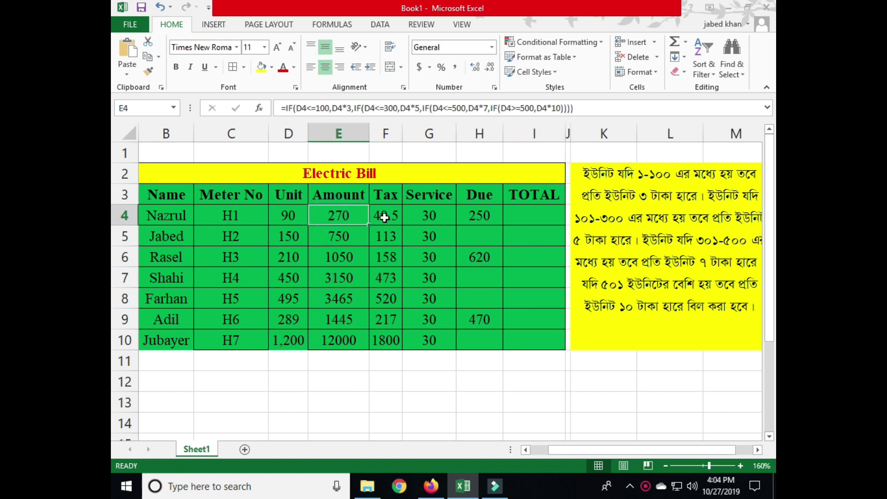
- In I4, start =SUM(E4+F4+G4+ by picking the Amount, Tax and Service cells
click(384, 217)
click(425, 215)
click(482, 215)
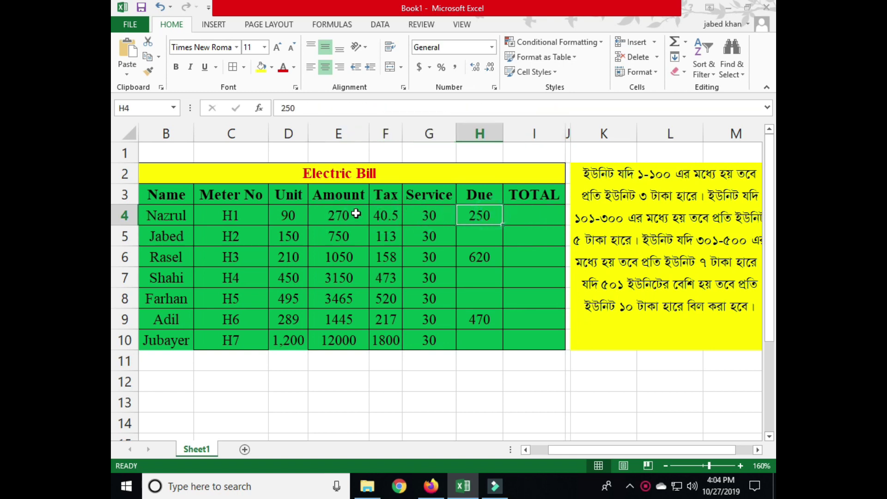
drag(355, 214, 481, 216)
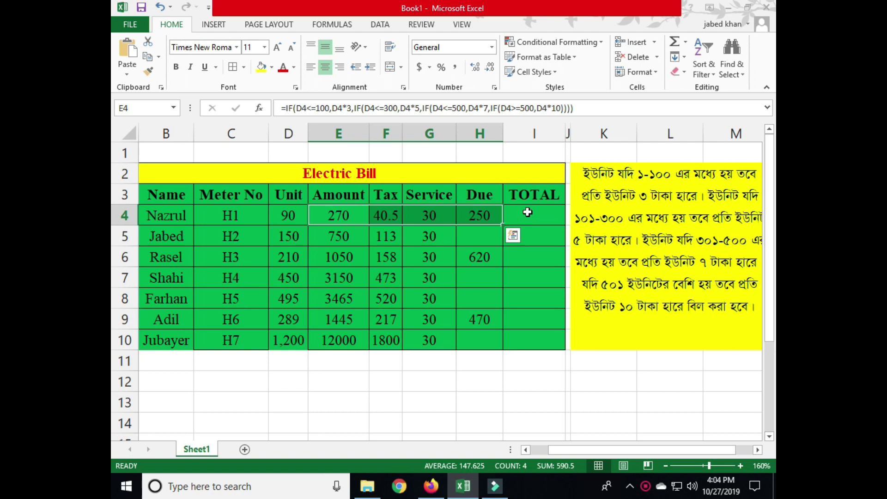
click(526, 213)
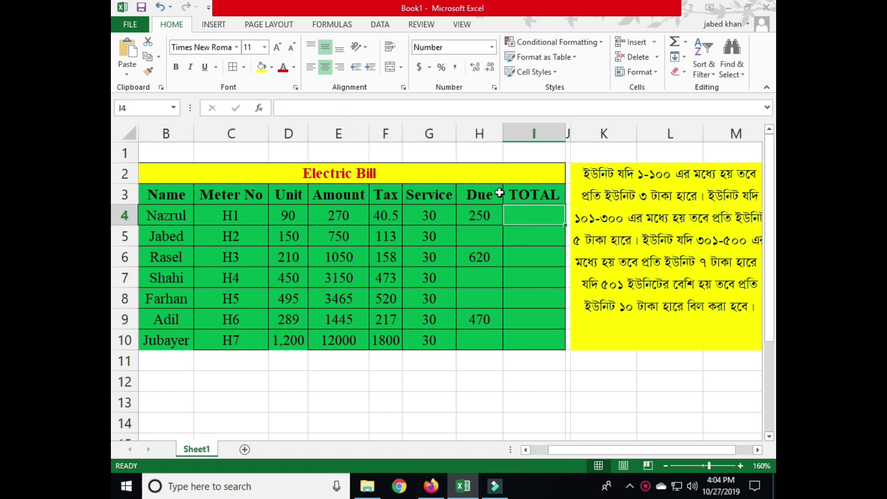
text(=s)
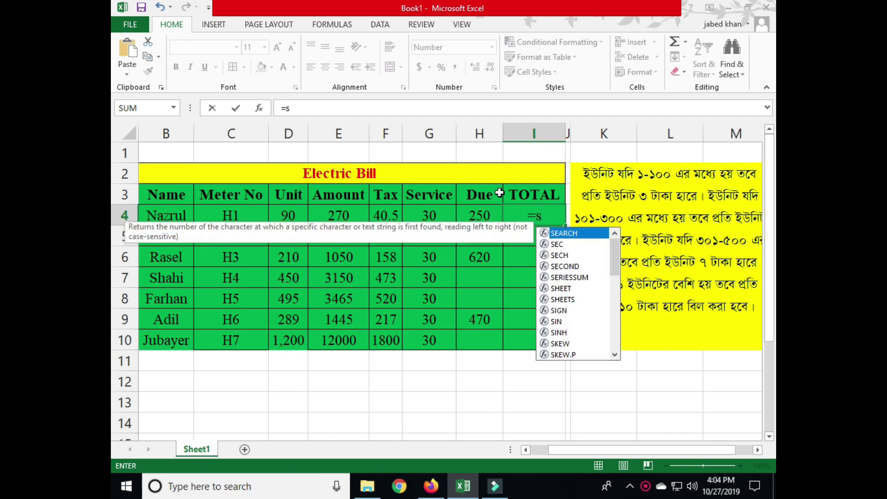
text(um()
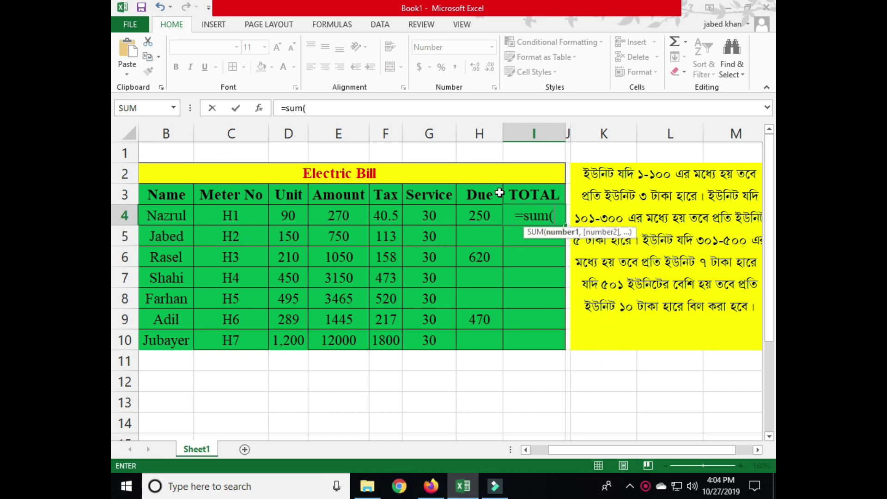
click(334, 215)
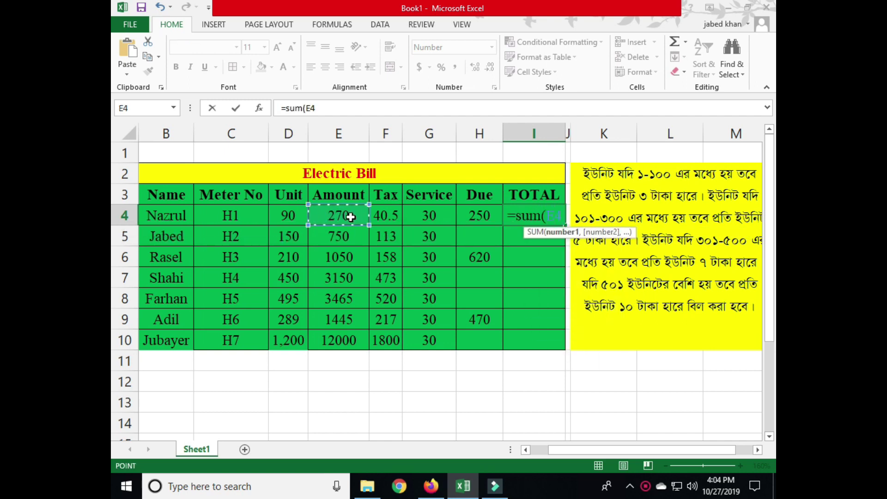
text(+)
click(386, 217)
text(+)
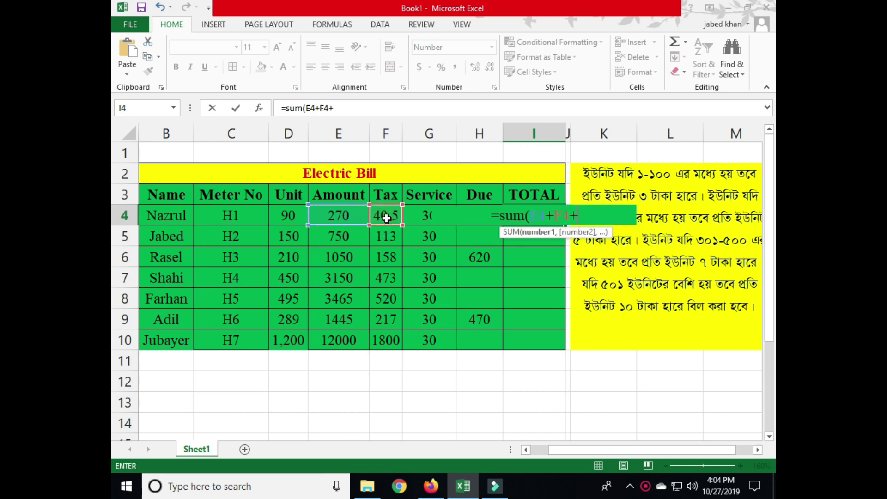
click(418, 215)
text(+)
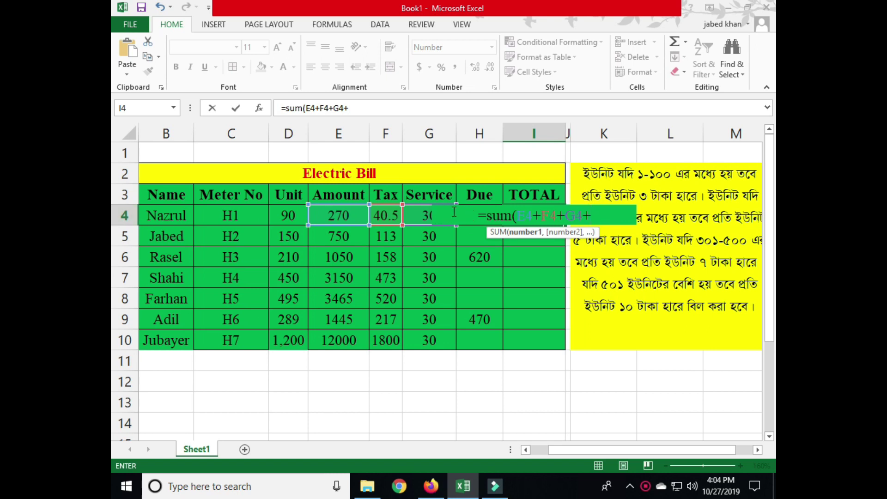
- Add H4, close the SUM and enter it so the TOTAL shows 591
text(h54)
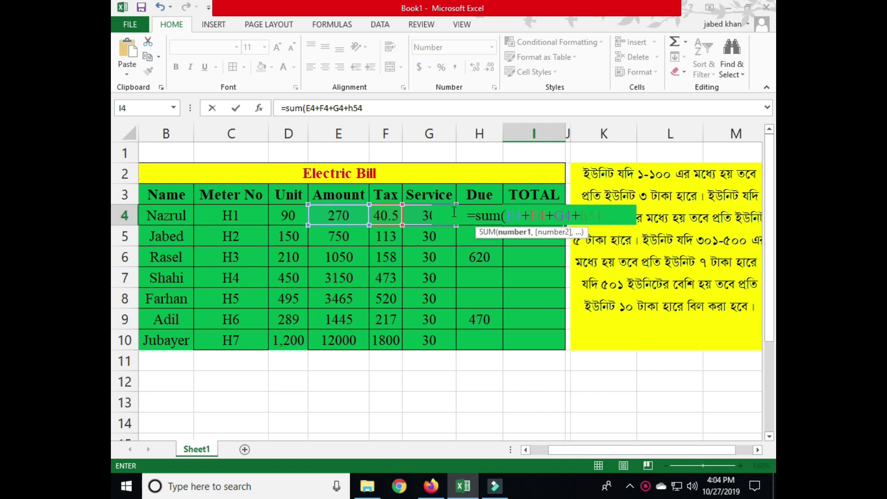
key(BackSpace)
key(BackSpace)
text(4)
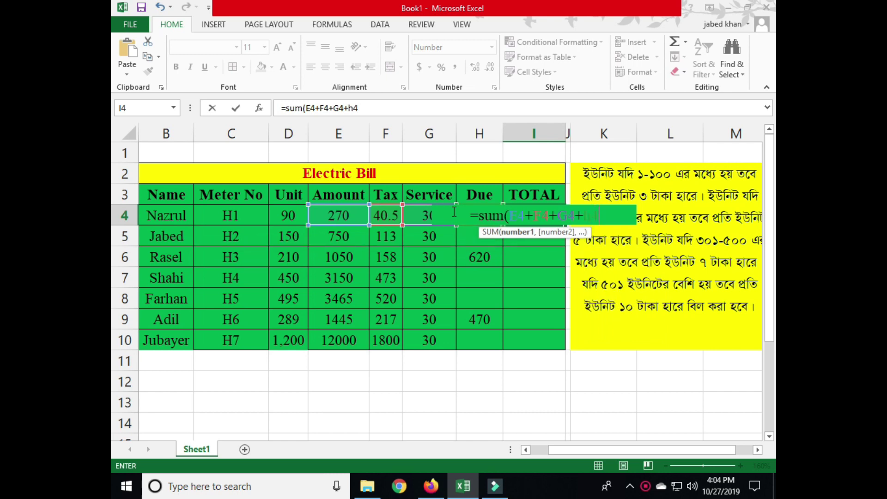
text()_)
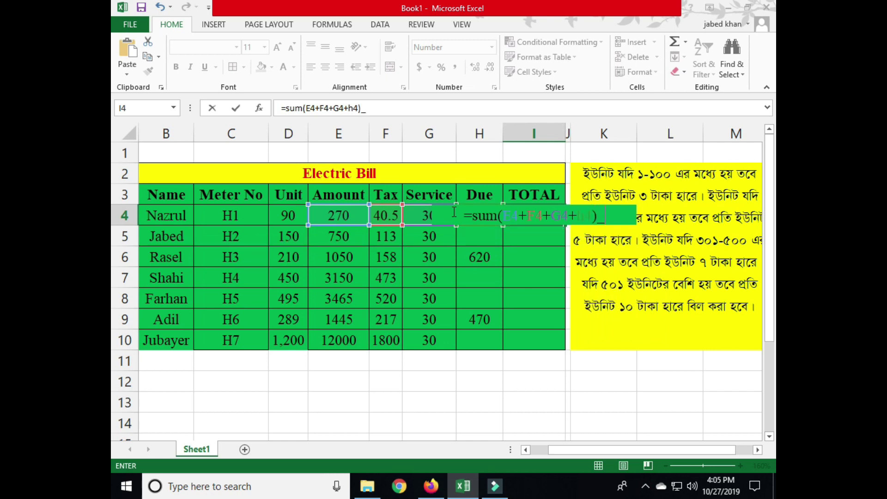
key(BackSpace)
key(Return)
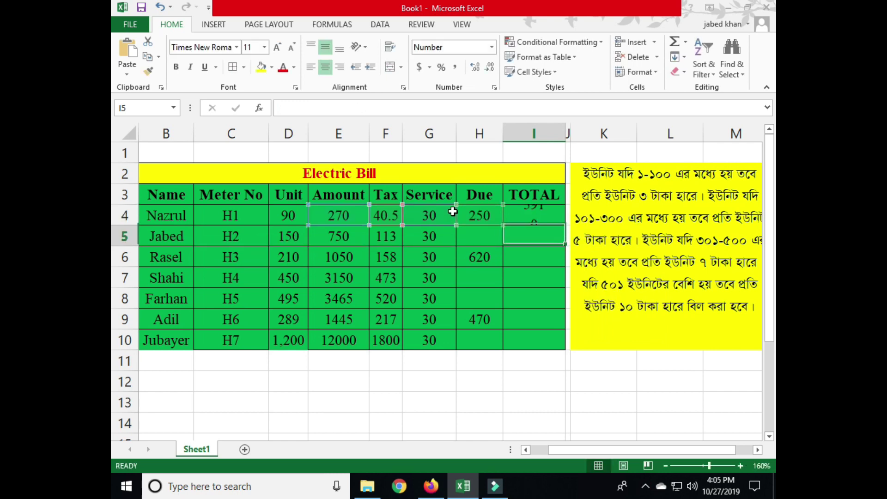
click(518, 212)
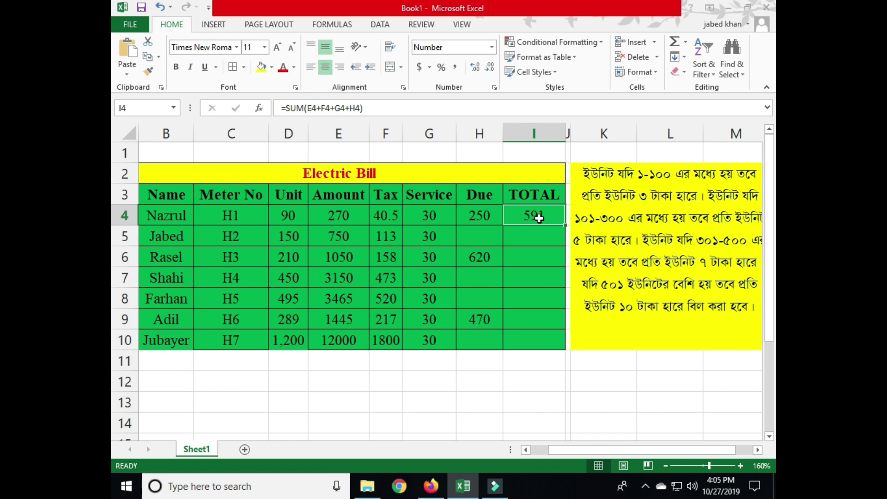
- Replace row 4's TOTAL in I4 with =sum(e4:h4), still giving 591
key(Delete)
text(=)
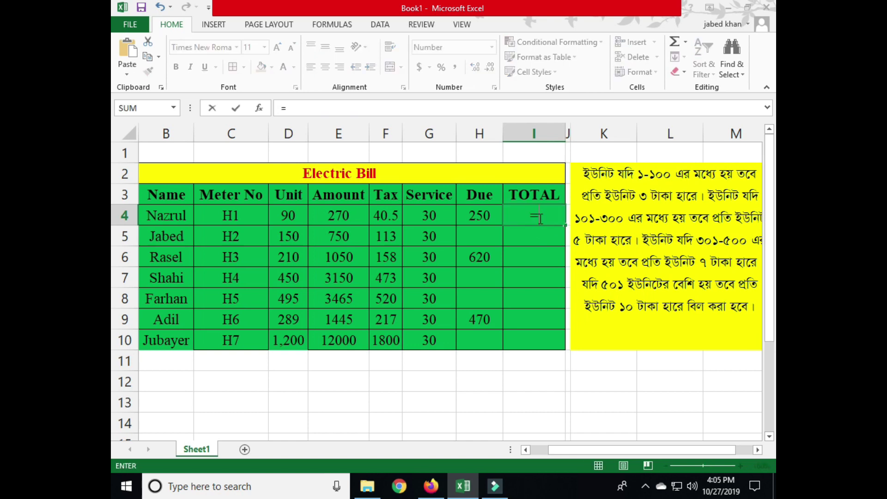
text(s)
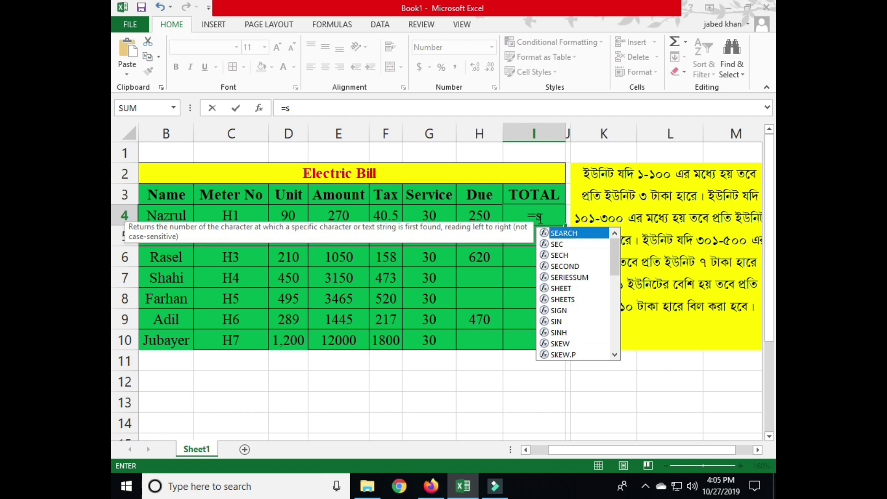
text(um()
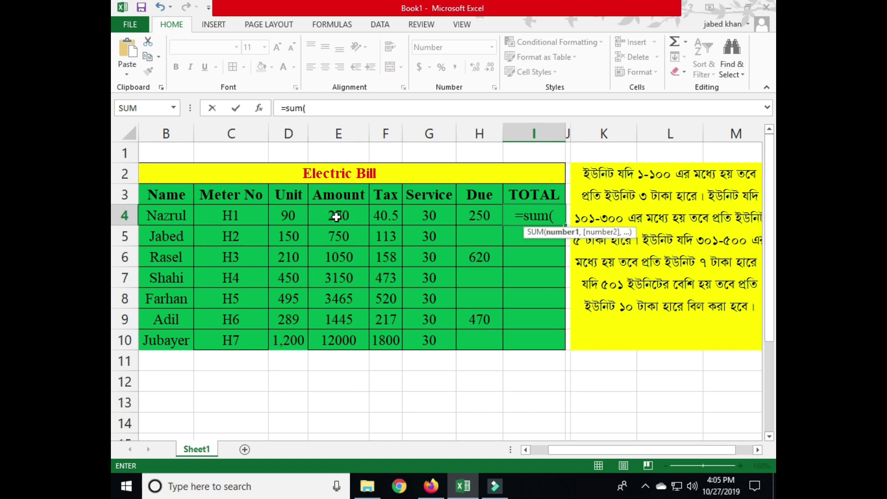
text(e)
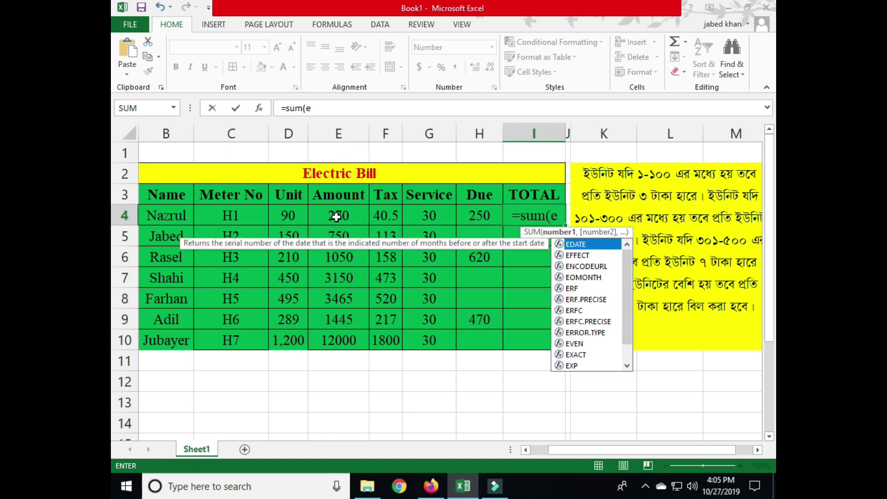
text(4:)
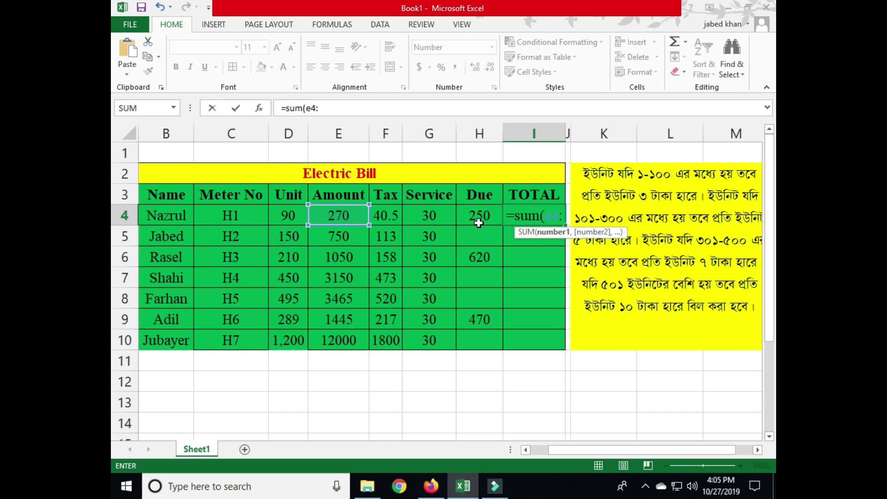
text(h4)
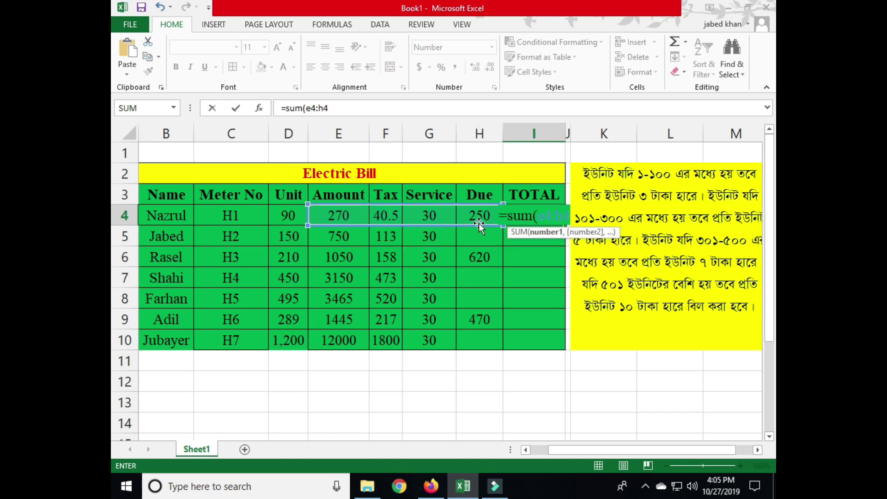
text())
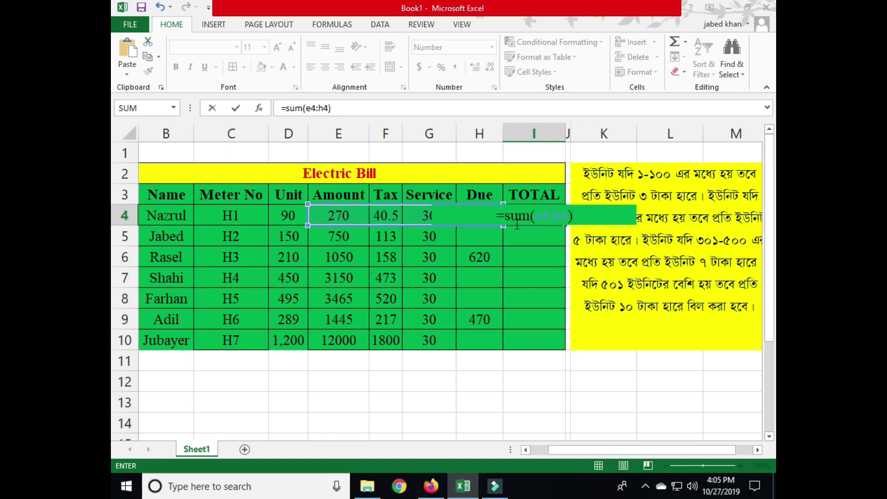
key(Return)
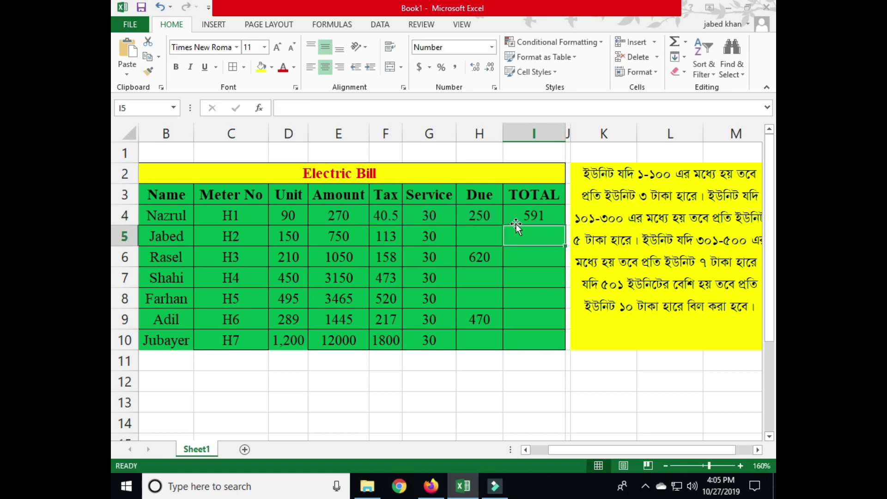
- Rebuild I4 as =SUM(E4:H4) and fill it down through I10
click(515, 223)
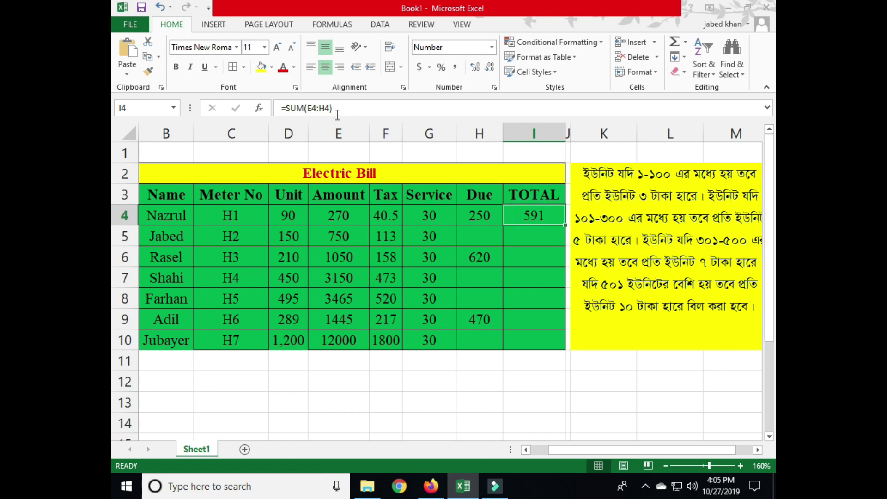
drag(338, 110, 307, 109)
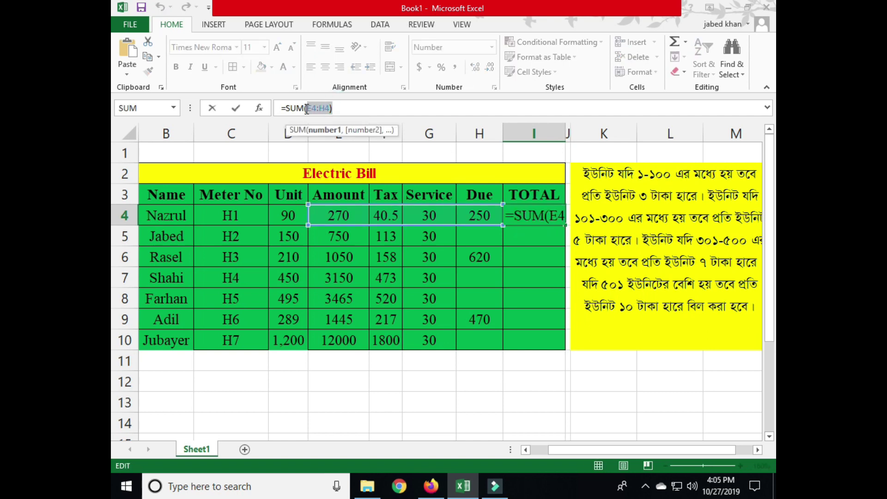
key(BackSpace)
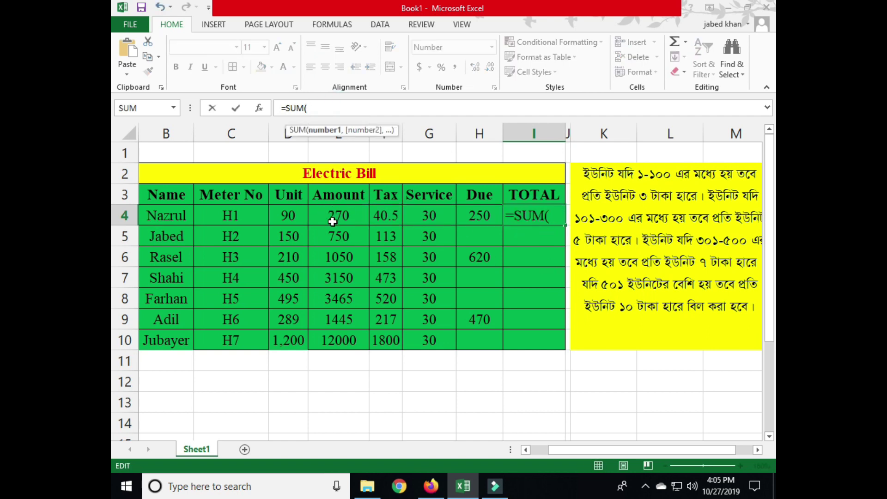
drag(330, 215, 476, 217)
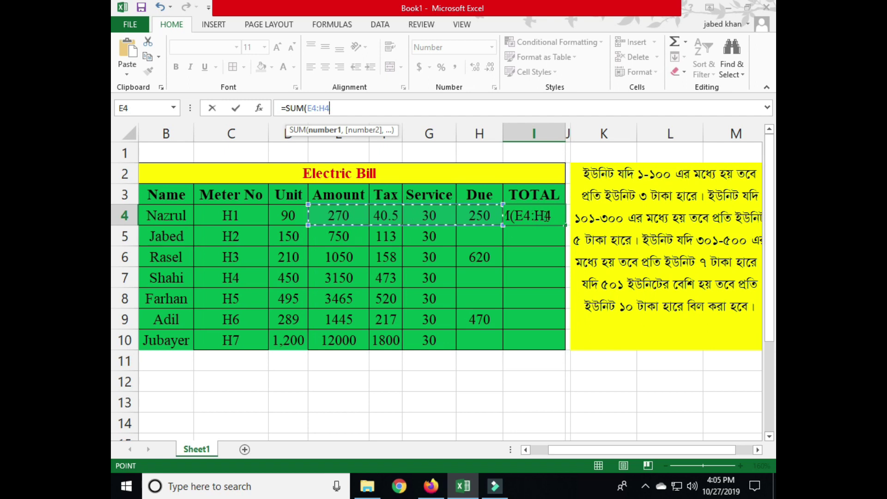
text())
key(Return)
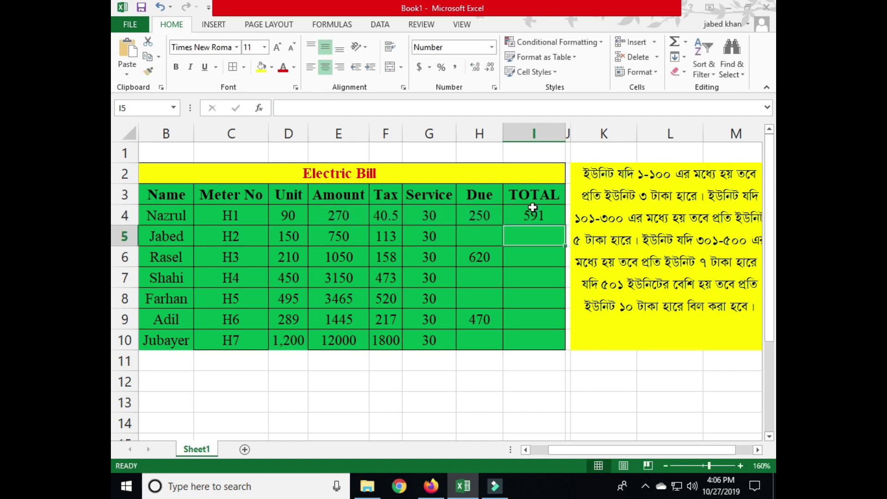
click(533, 207)
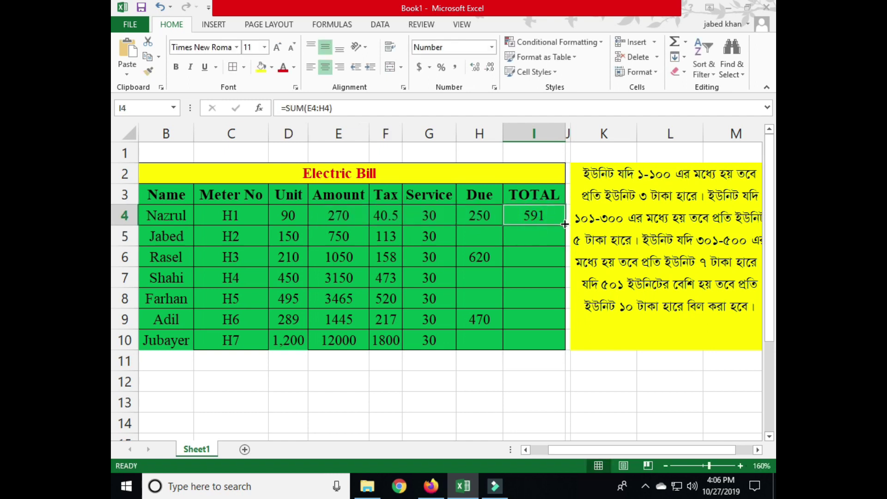
drag(565, 224, 567, 351)
click(535, 360)
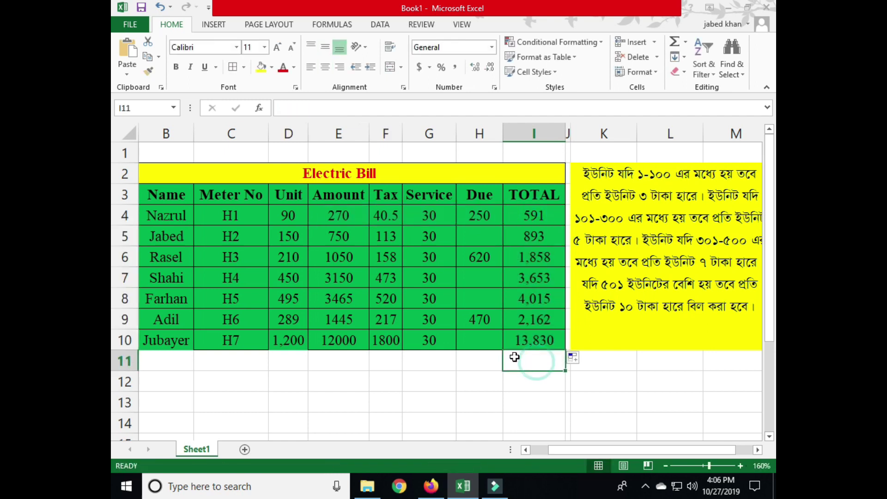
click(417, 374)
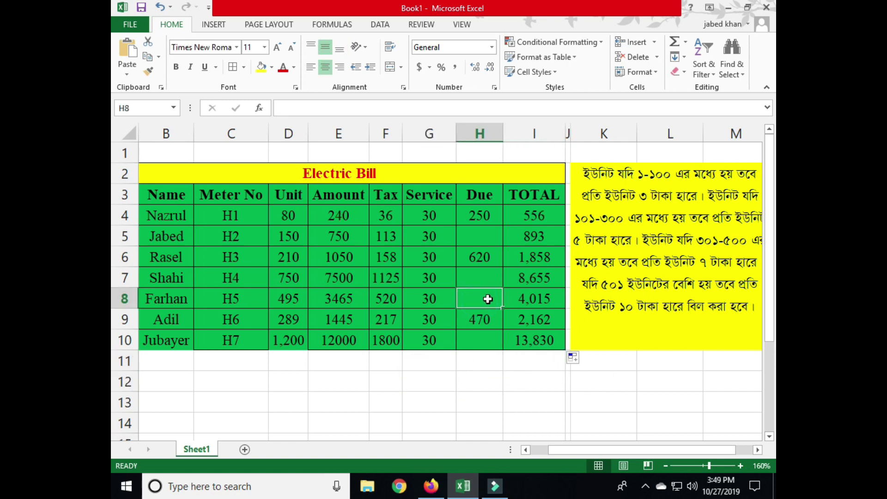
click(531, 299)
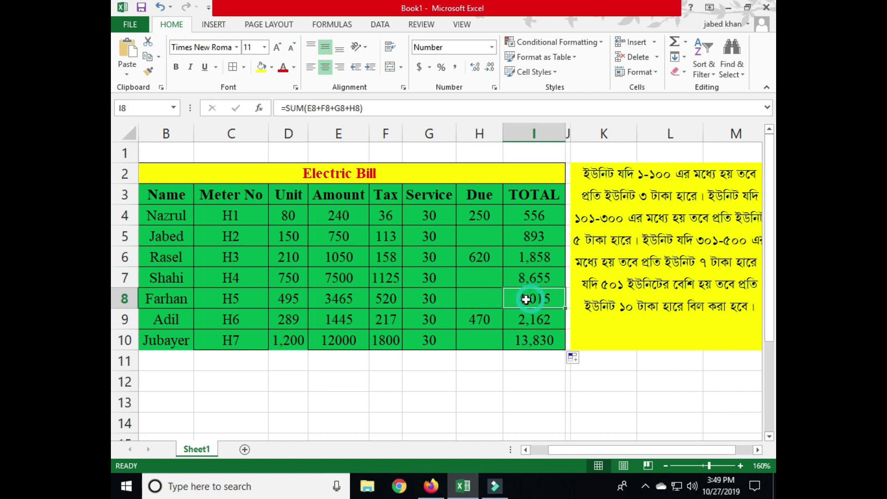
click(485, 301)
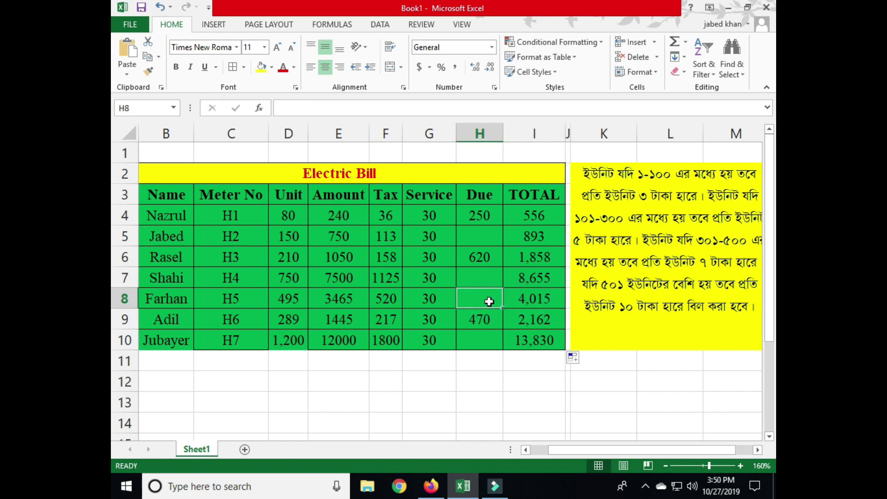
click(547, 303)
click(494, 296)
text(400)
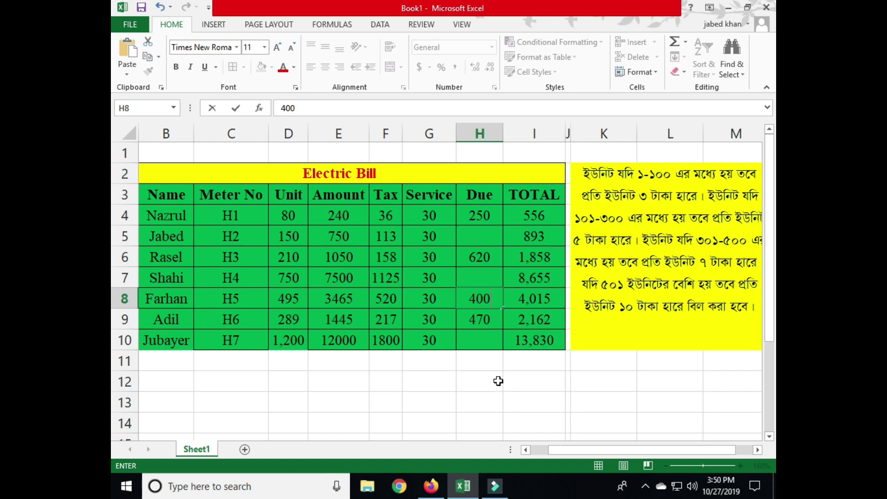
click(481, 389)
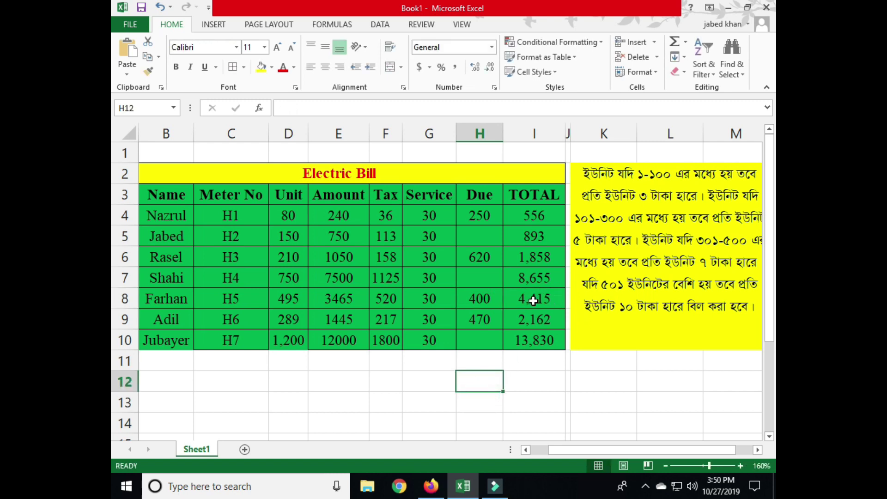
click(480, 299)
key(BackSpace)
click(500, 381)
click(548, 376)
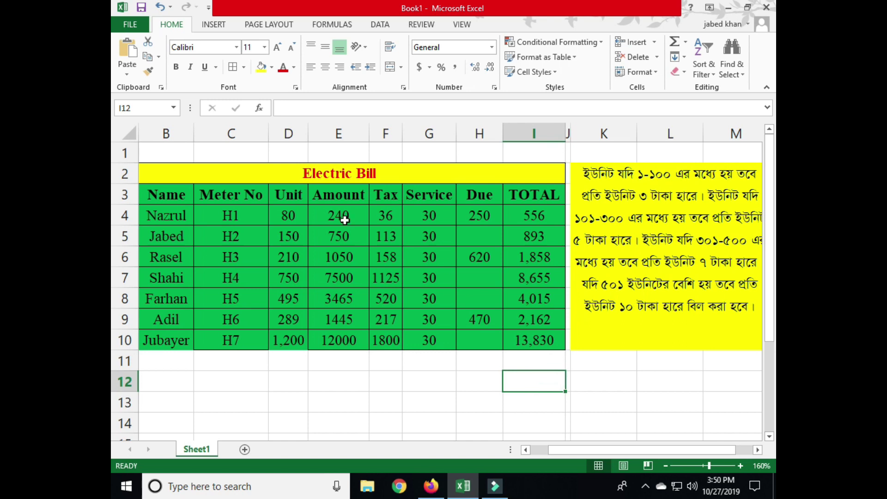
click(296, 216)
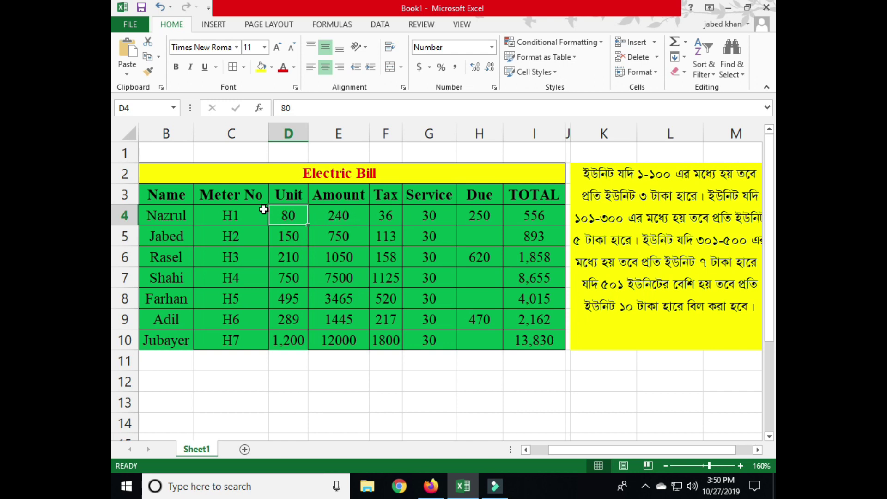
- Enter 90 units in D4 and 450 units in D7 so the rows recalculate
text(9)
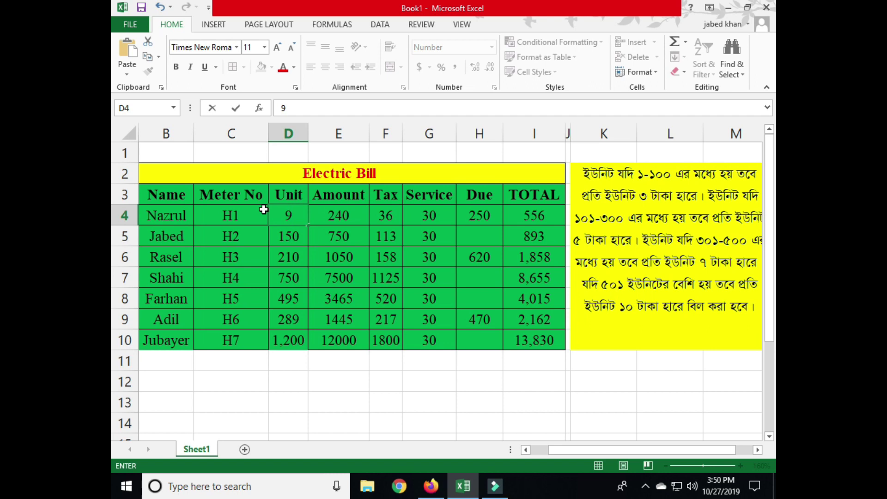
text(0)
click(371, 400)
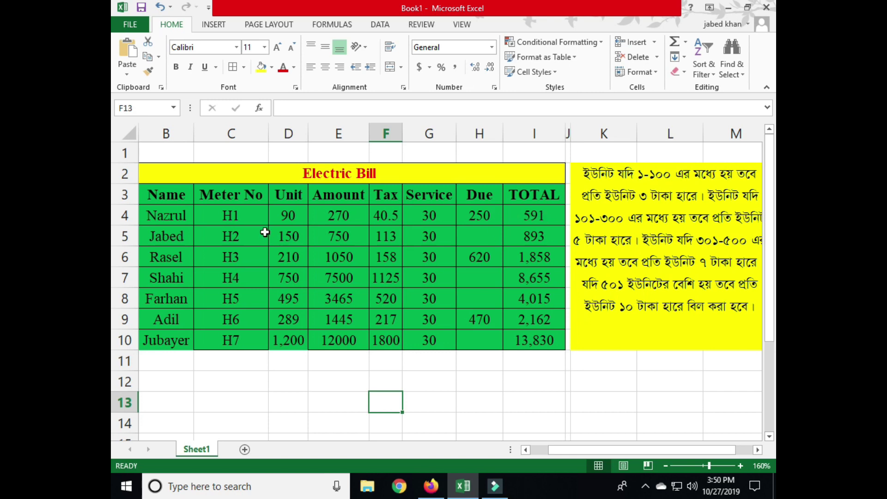
click(289, 278)
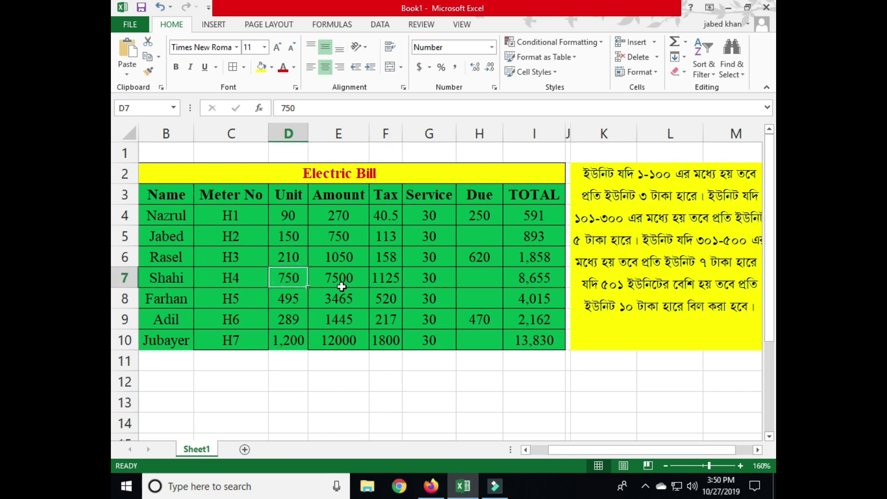
text(450)
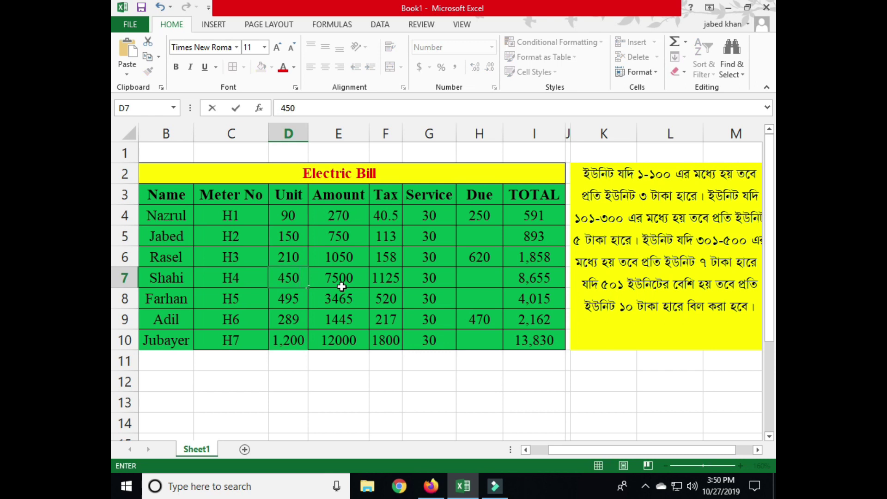
click(355, 404)
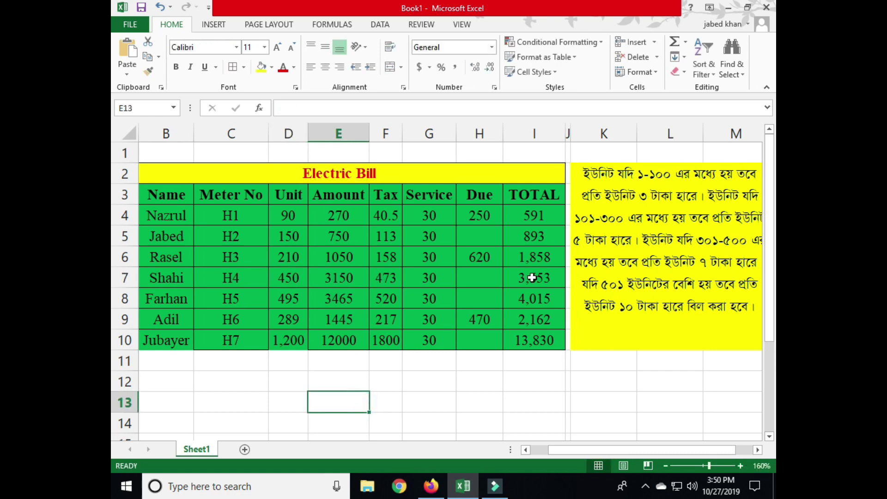
click(495, 383)
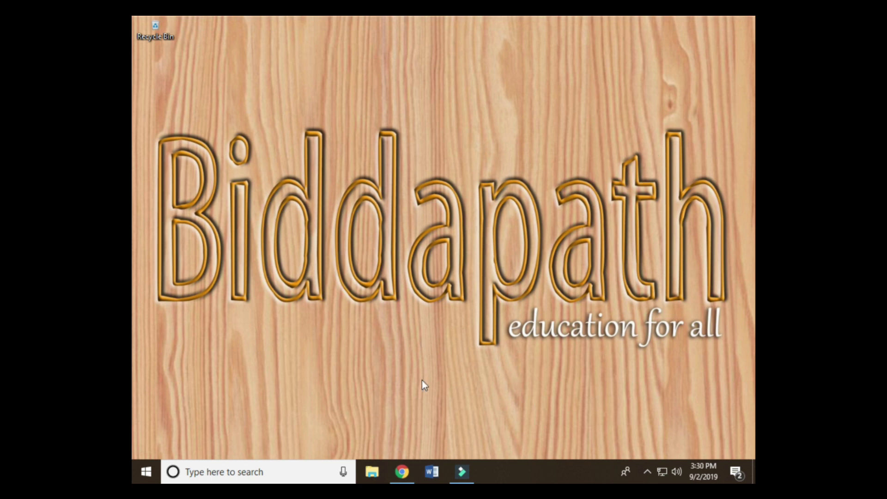
- Return to the Biddapath YouTube channel page and subscribe to it
click(402, 472)
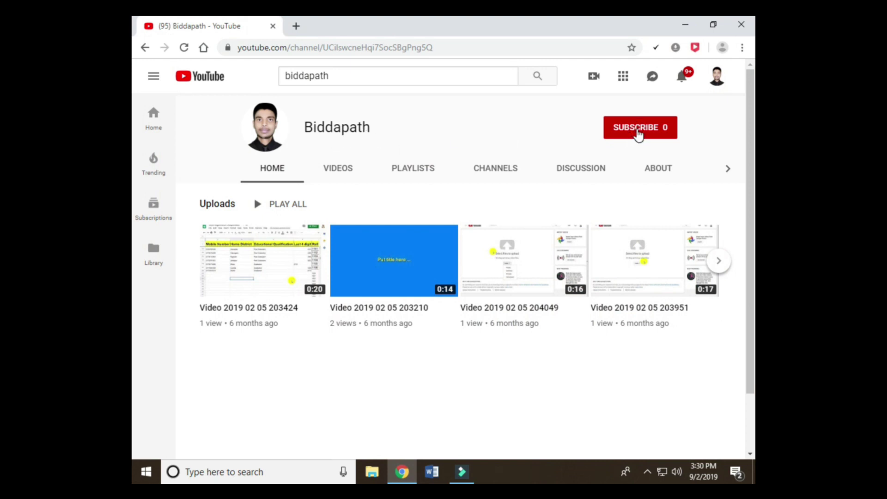
click(638, 134)
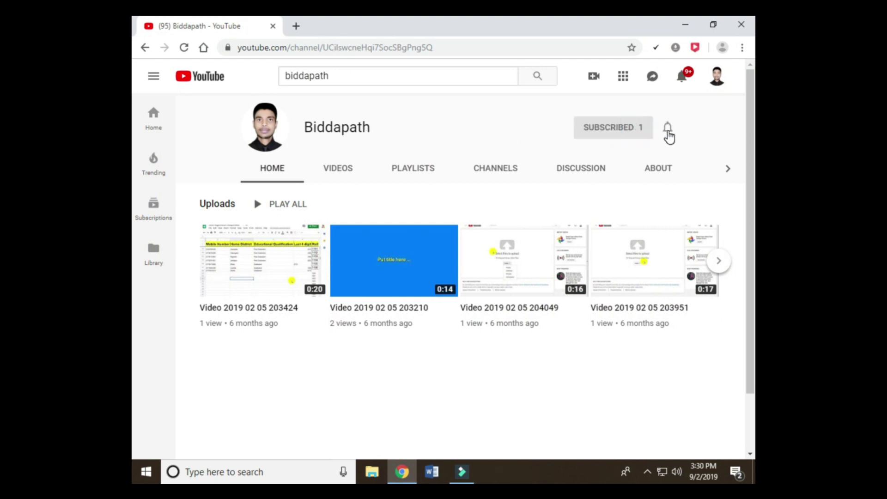